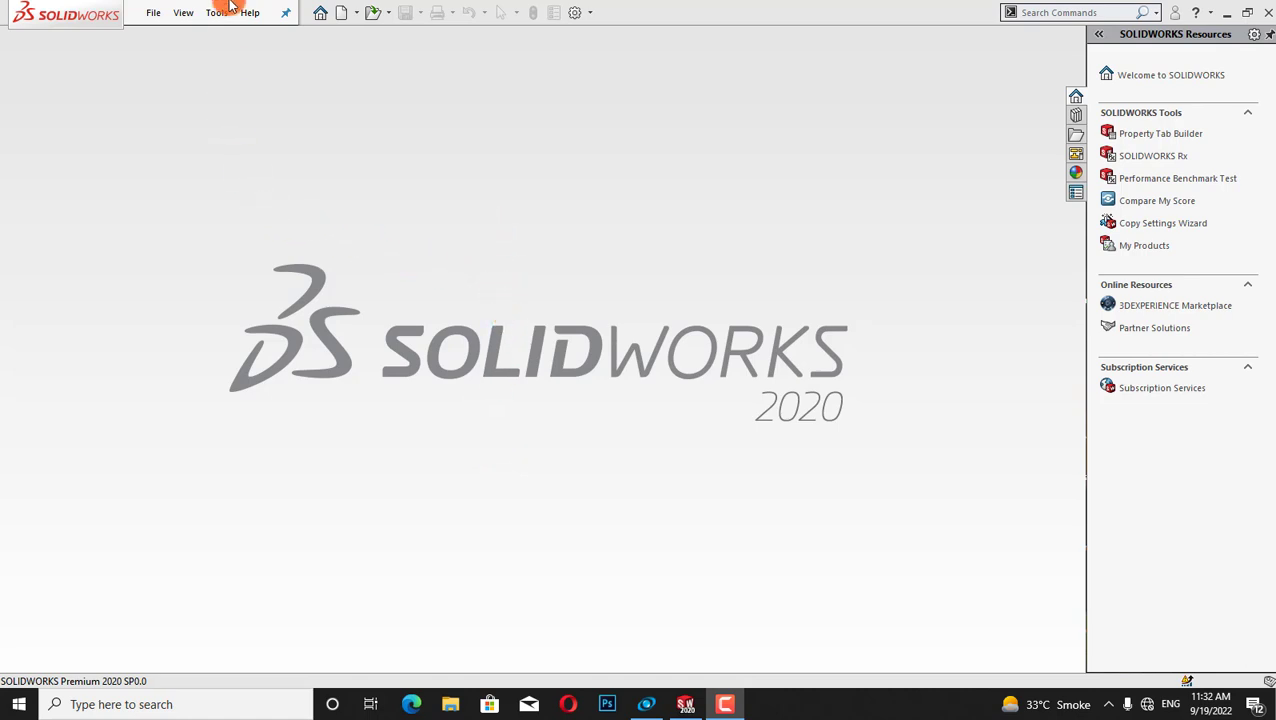
Open the recent part "chasis design in solidworks" and load the SOLIDWORKS Simulation add-in.
left_click(152, 13)
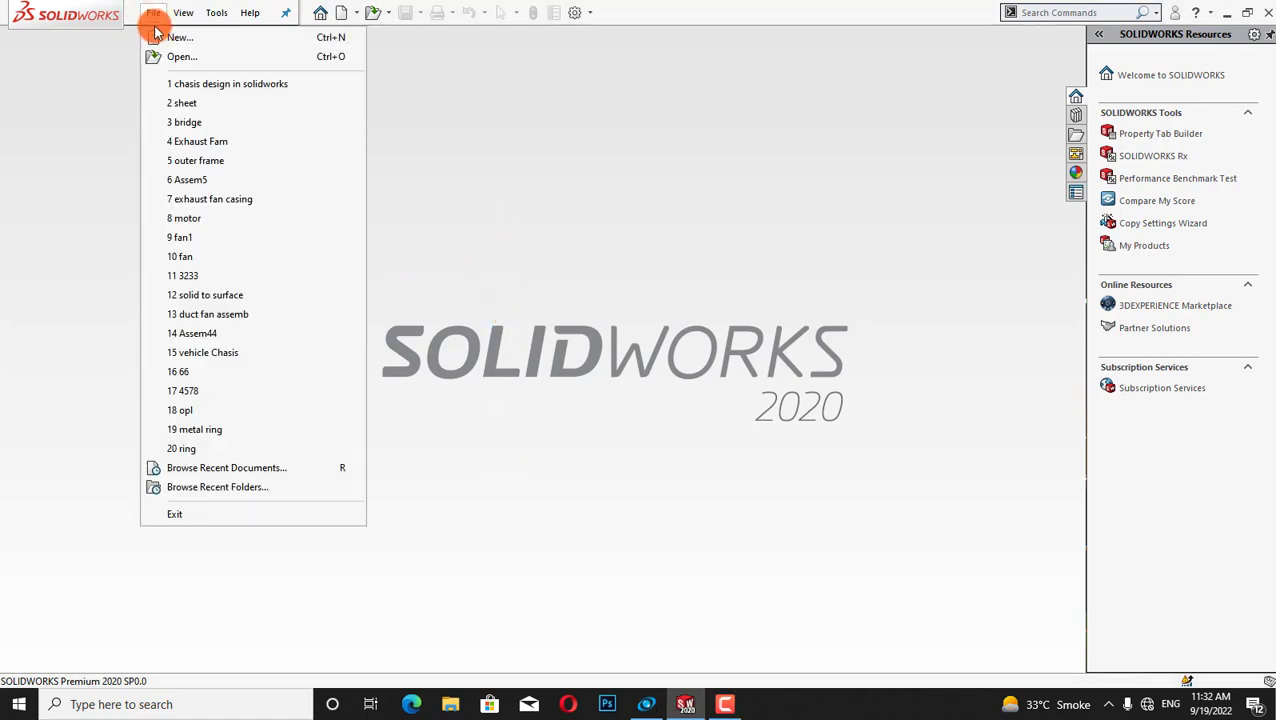
left_click(157, 83)
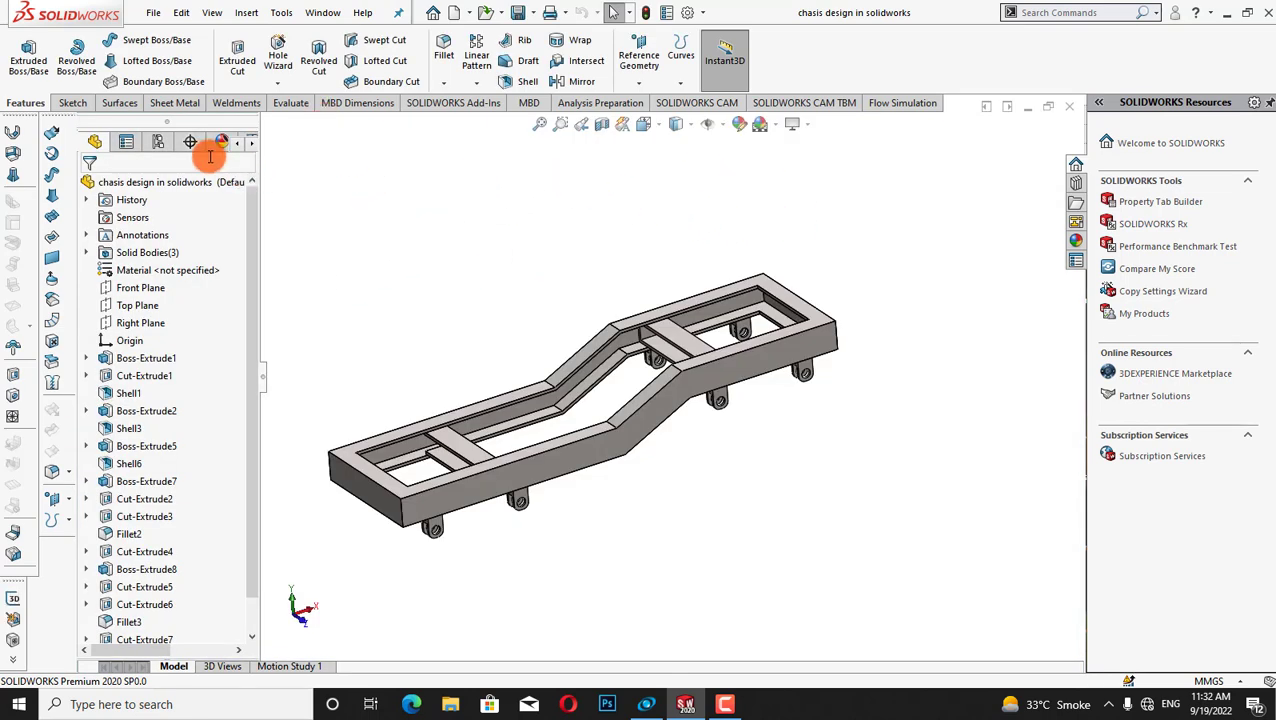
left_click(432, 103)
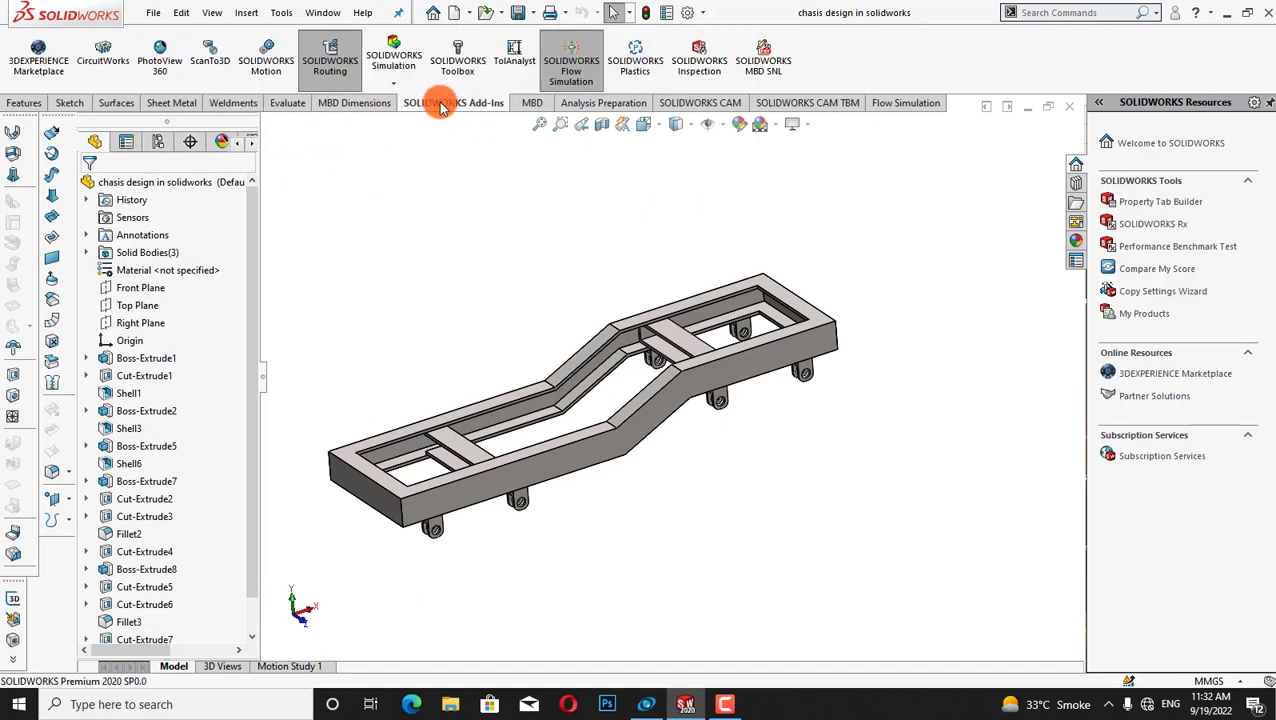
left_click(400, 58)
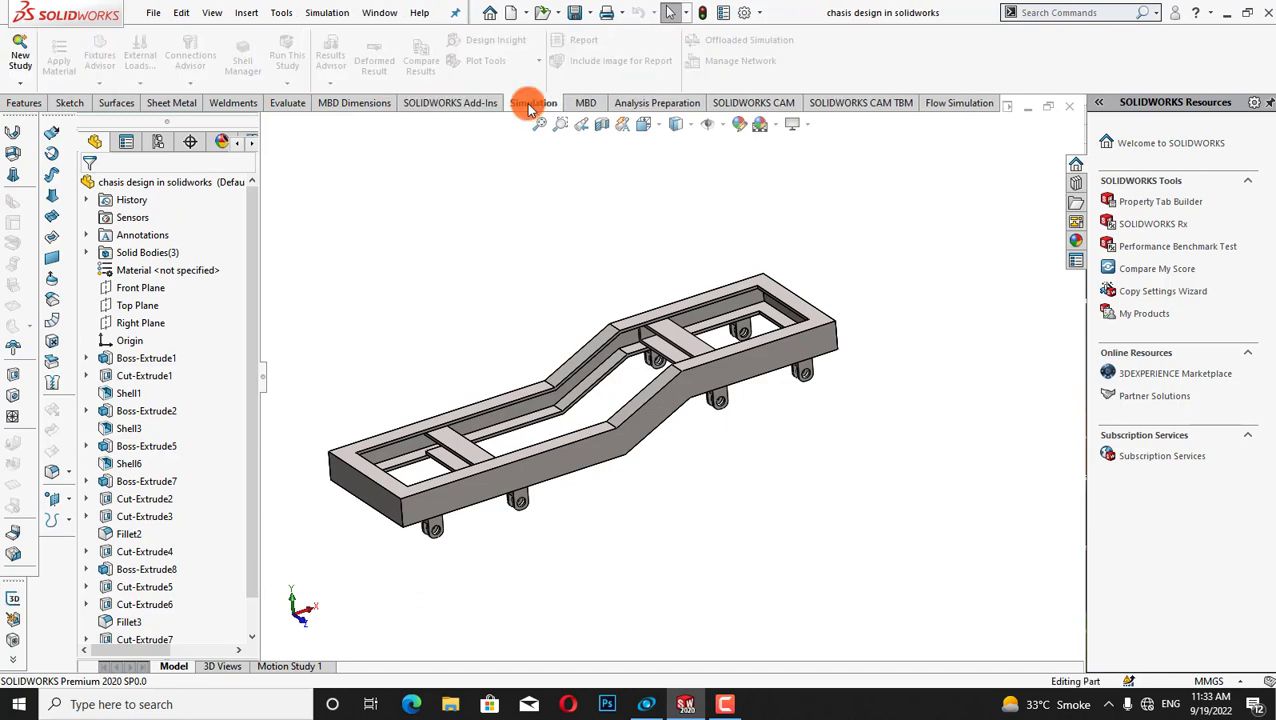
left_click(420, 108)
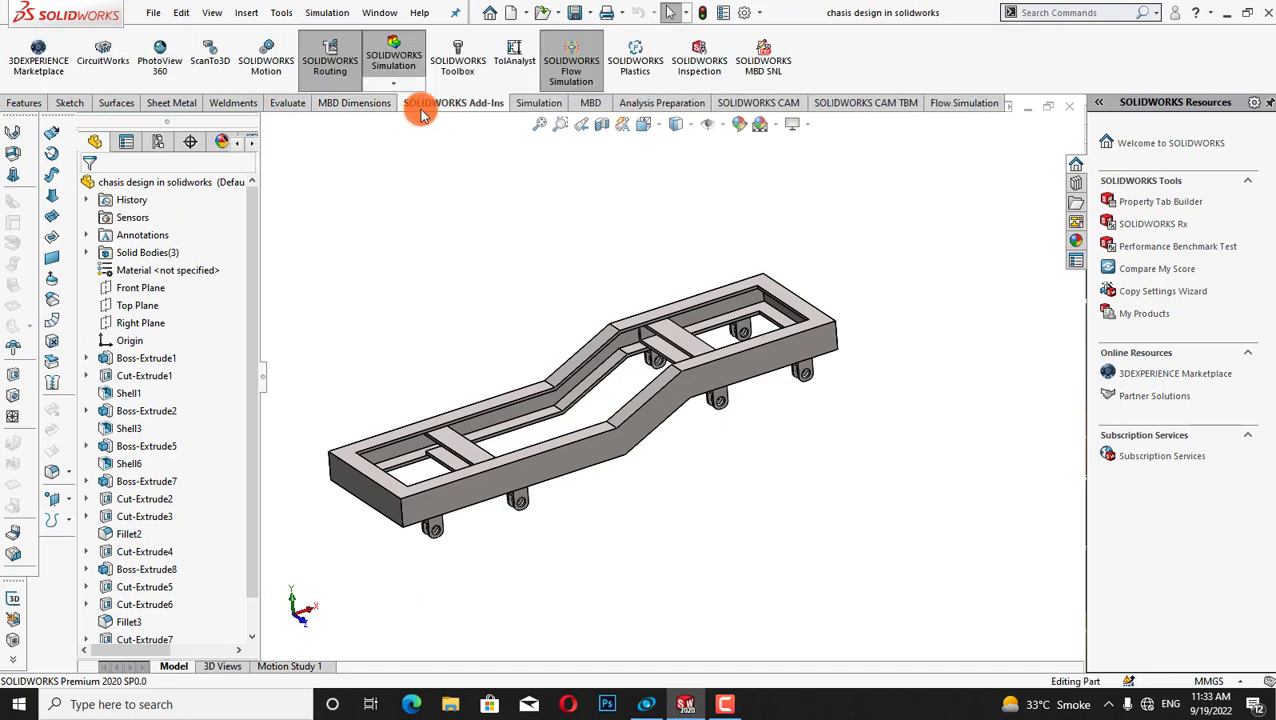
Create a new static simulation study named Static 1 for the chassis.
left_click(543, 105)
left_click(20, 55)
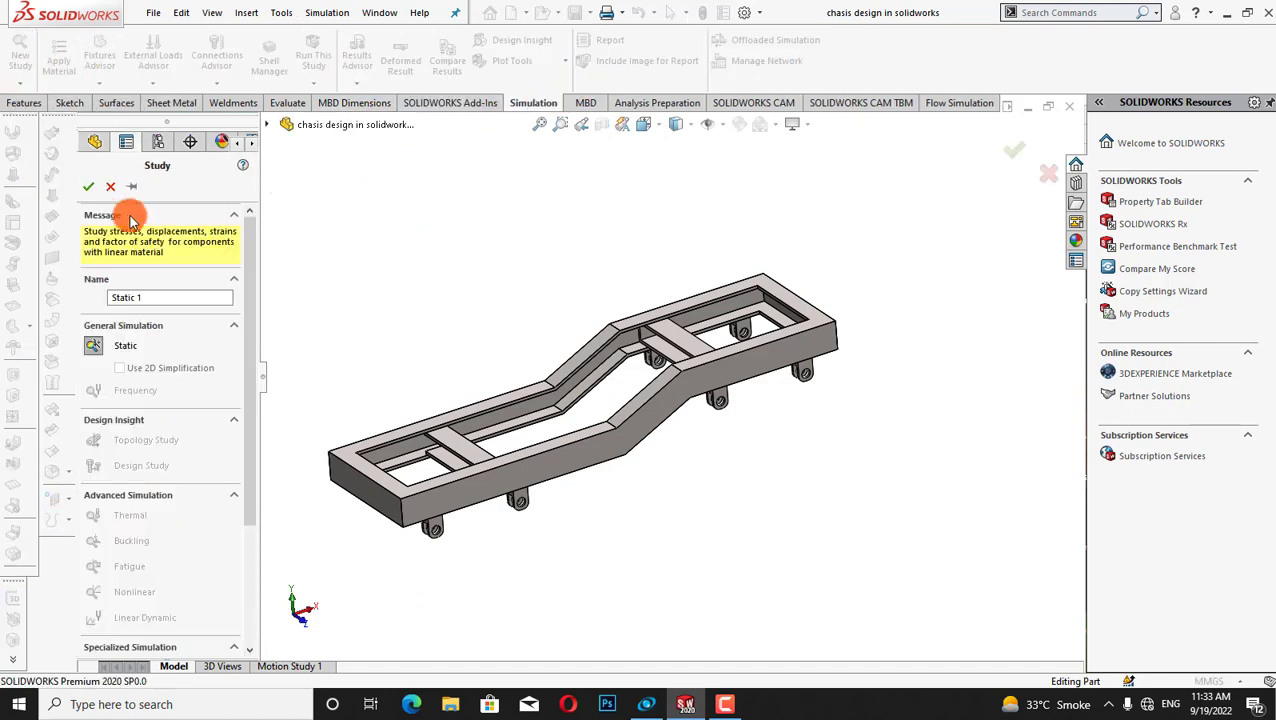
double_click(124, 300)
left_click_drag(124, 303, 228, 303)
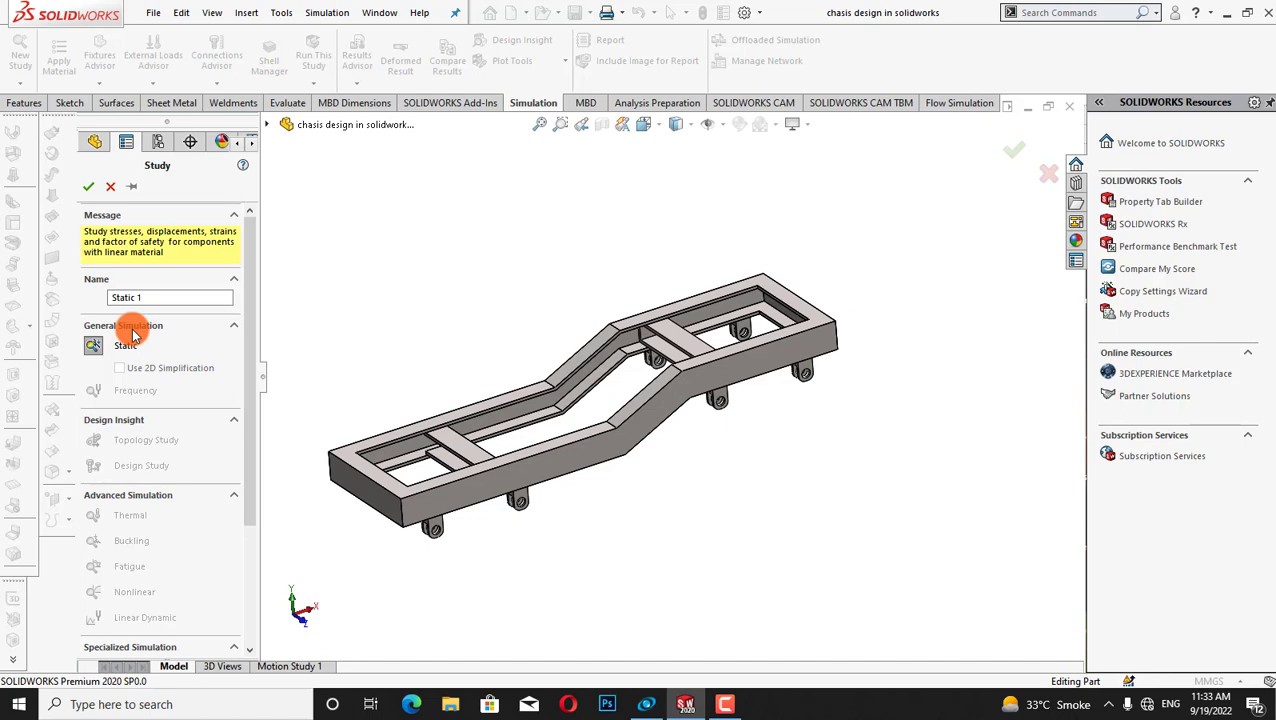
left_click(89, 346)
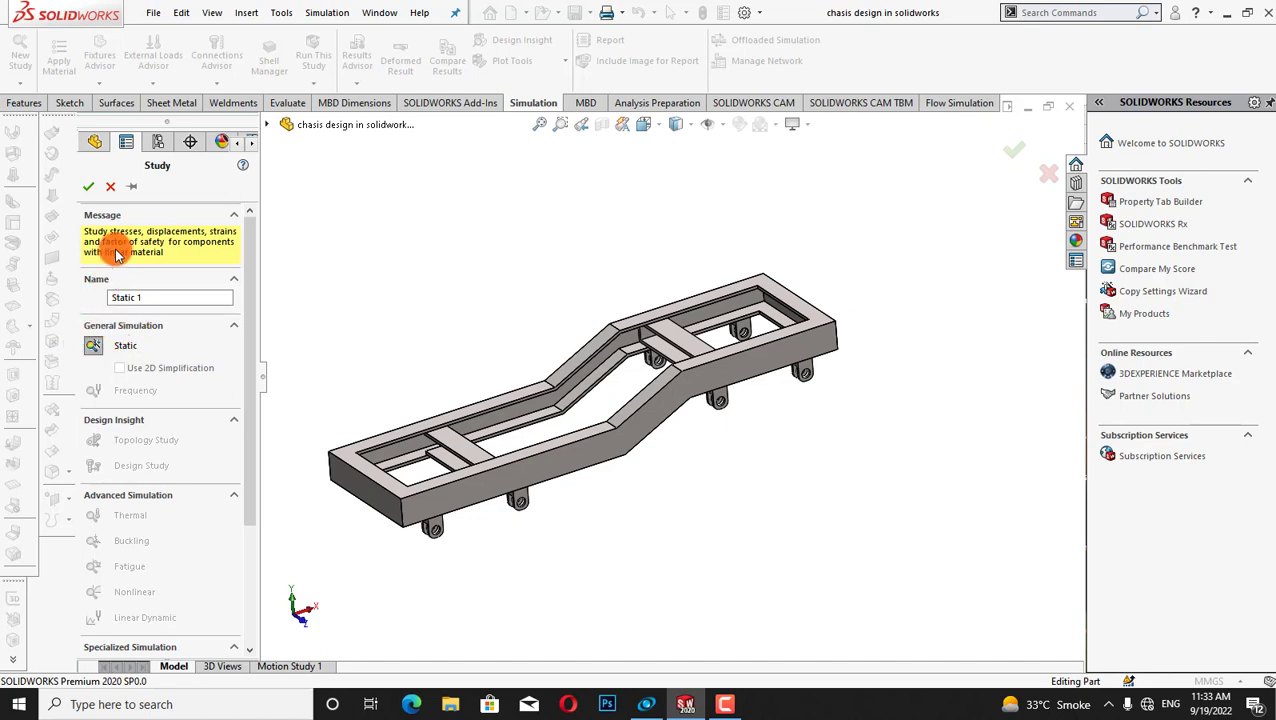
left_click(88, 188)
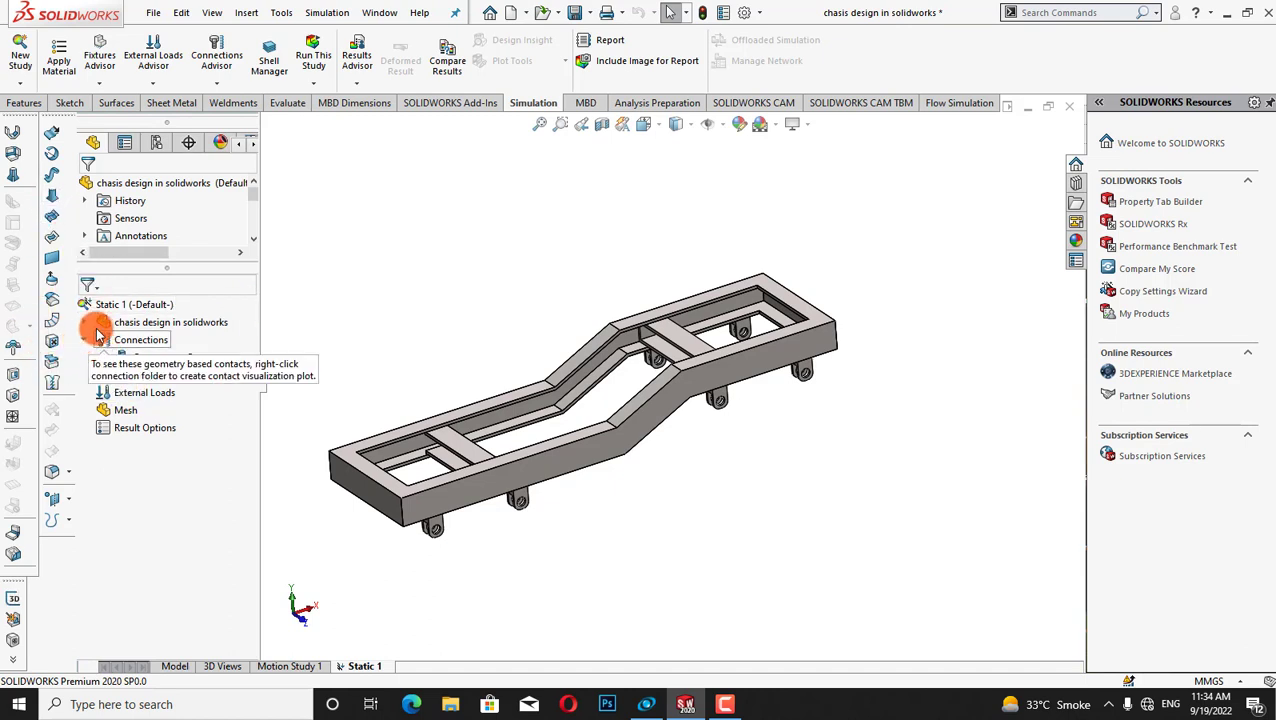
Apply AISI 316 Annealed Stainless Steel Bar (SS) as the chassis material in the study.
left_click(60, 58)
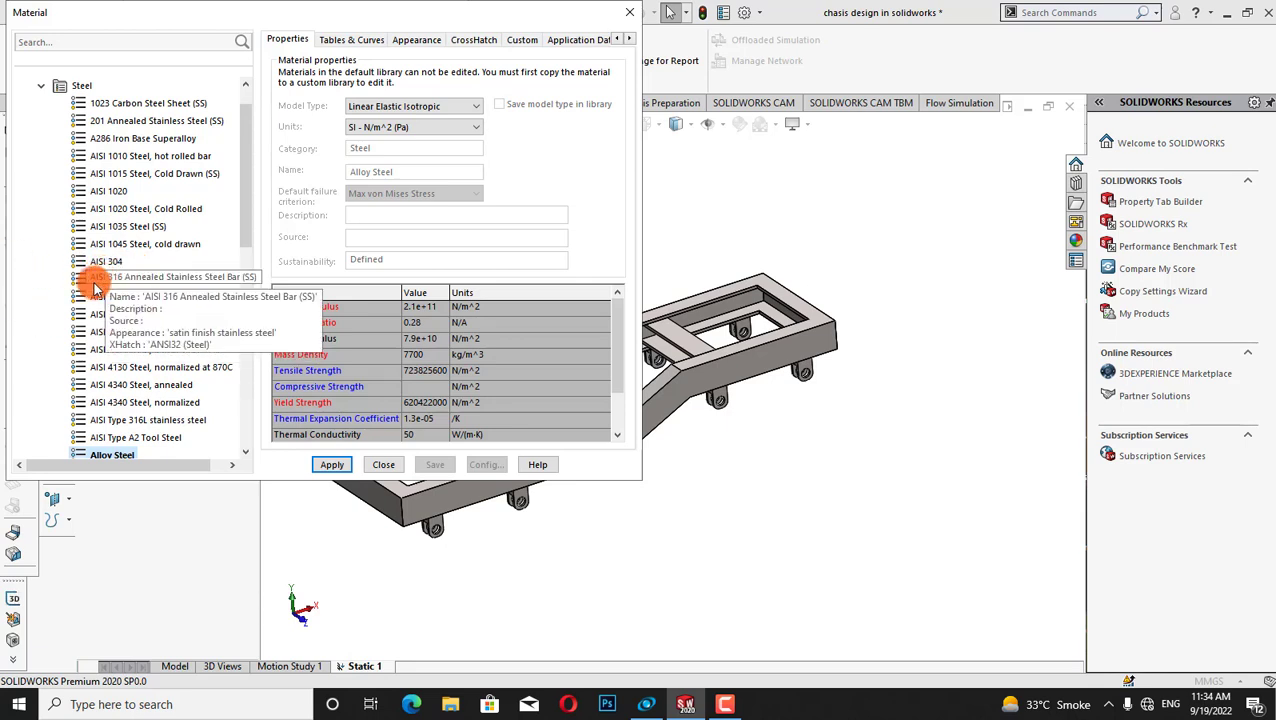
left_click(96, 280)
left_click(330, 464)
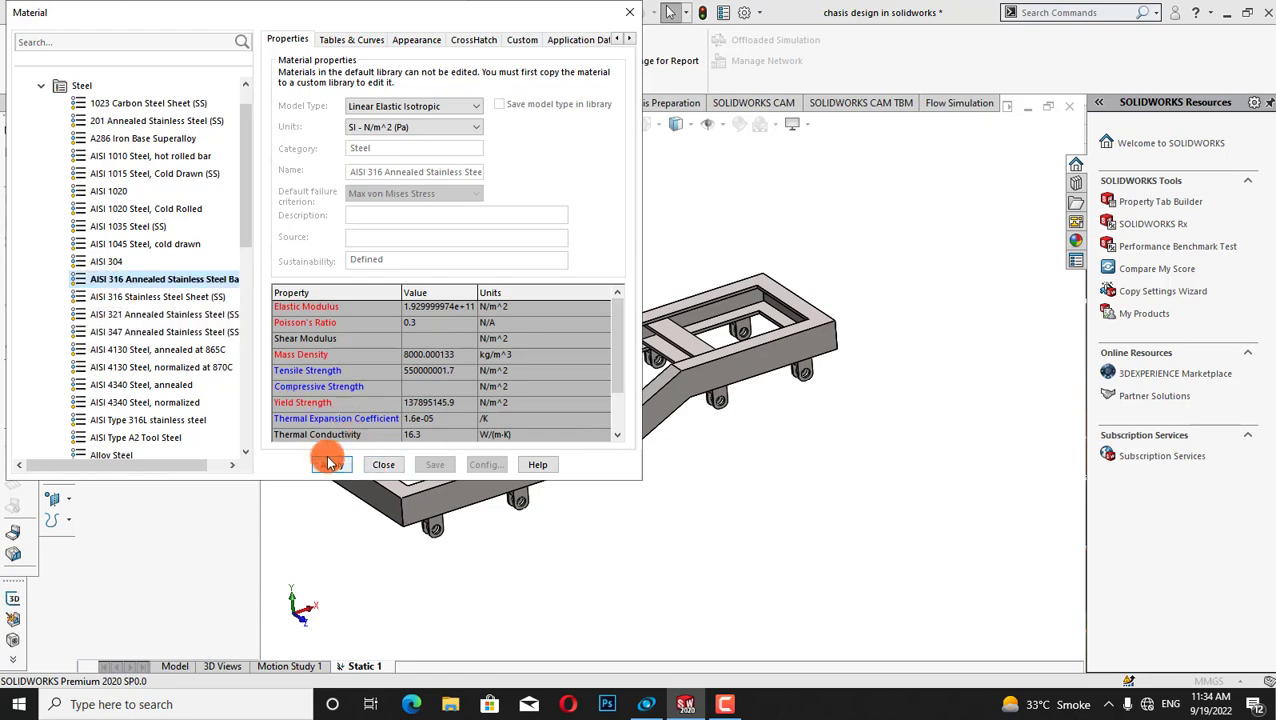
left_click(381, 468)
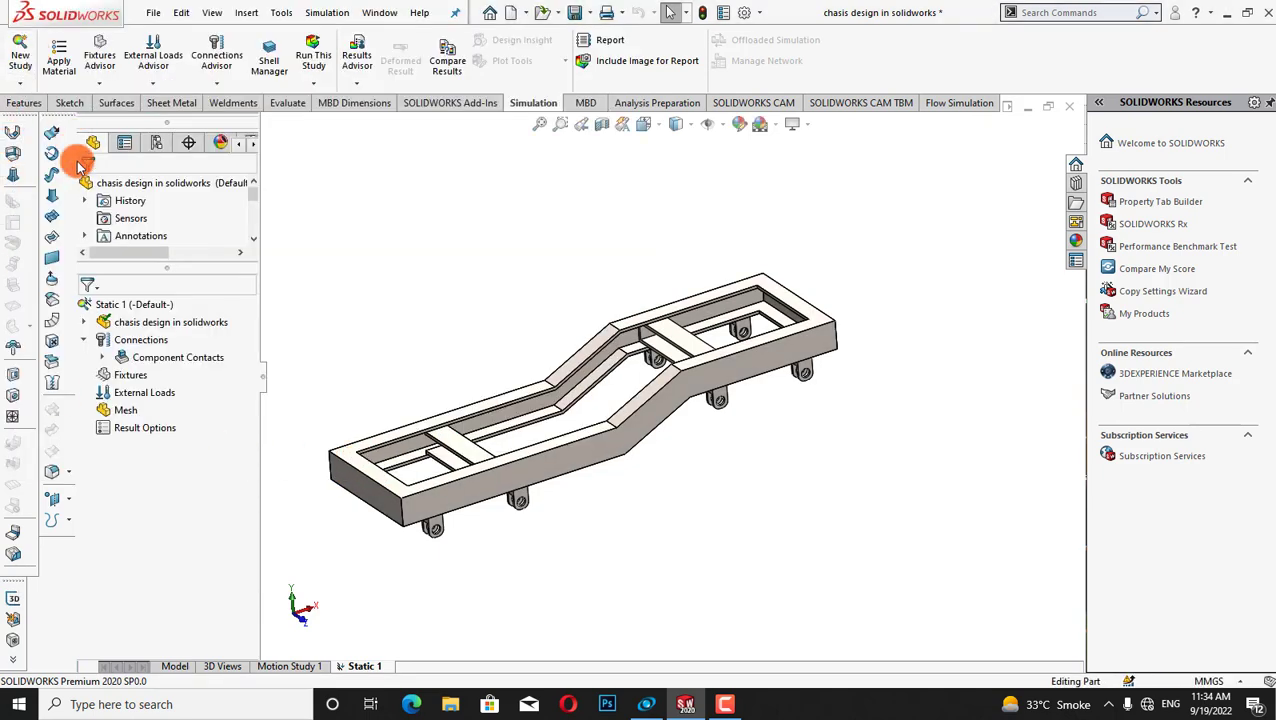
Apply a normal force of 1 N per item to the four upper faces of the chassis frame, including both sloped faces.
left_click(140, 87)
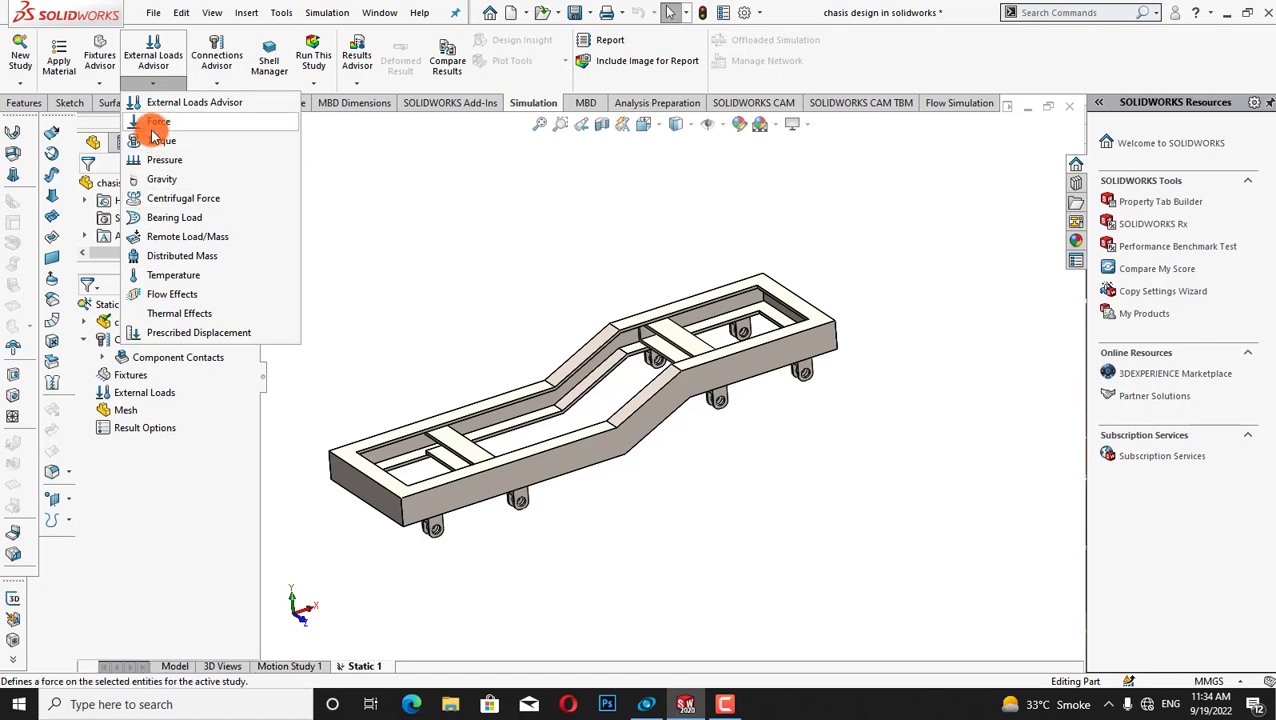
left_click(159, 122)
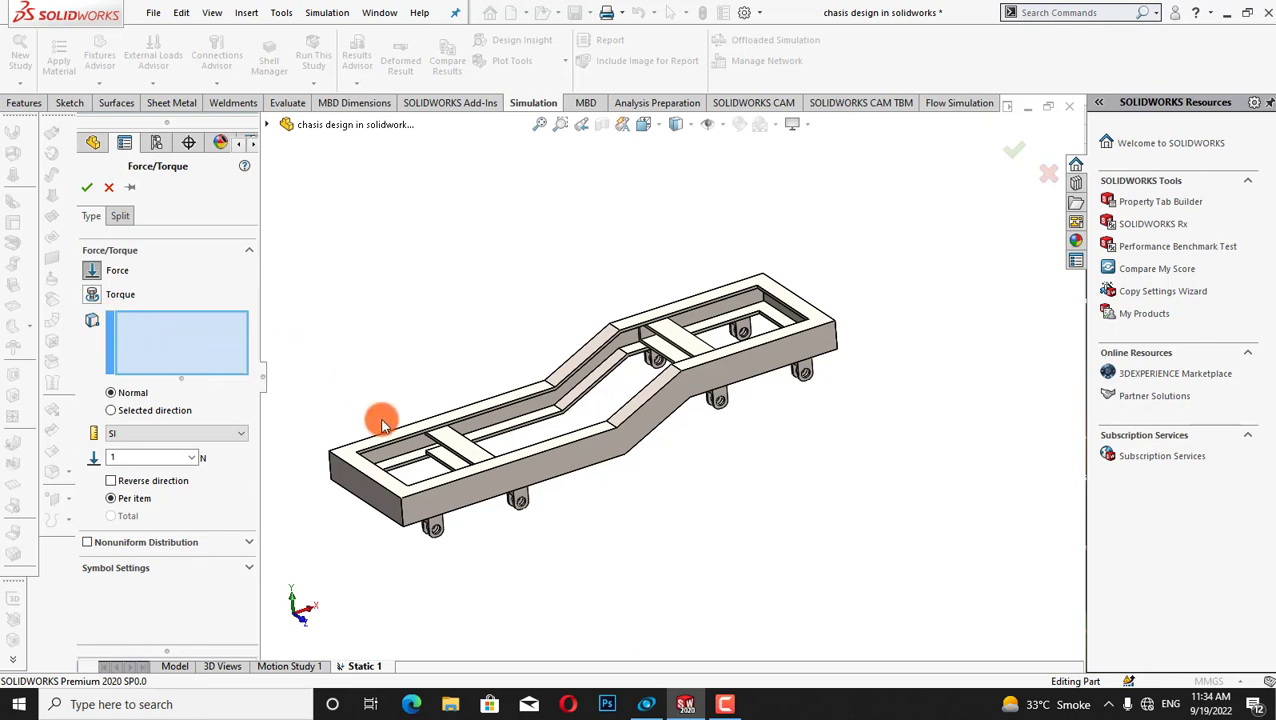
left_click(490, 405)
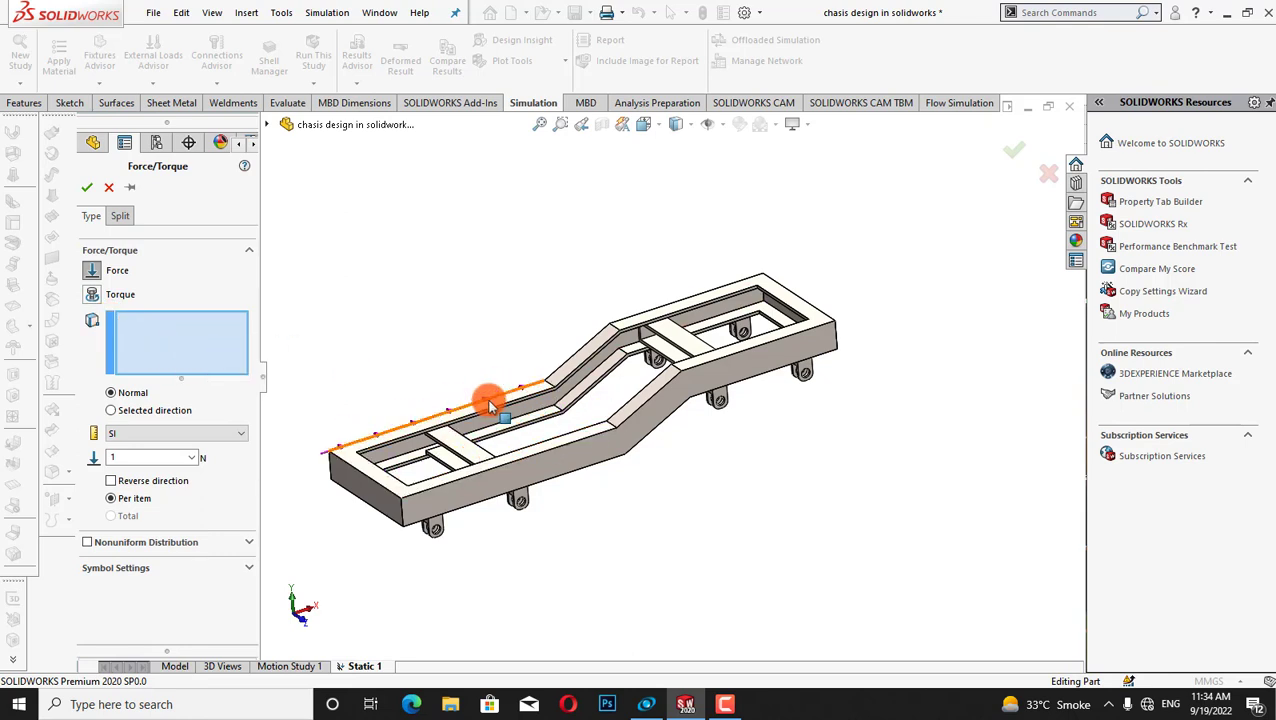
left_click(497, 408)
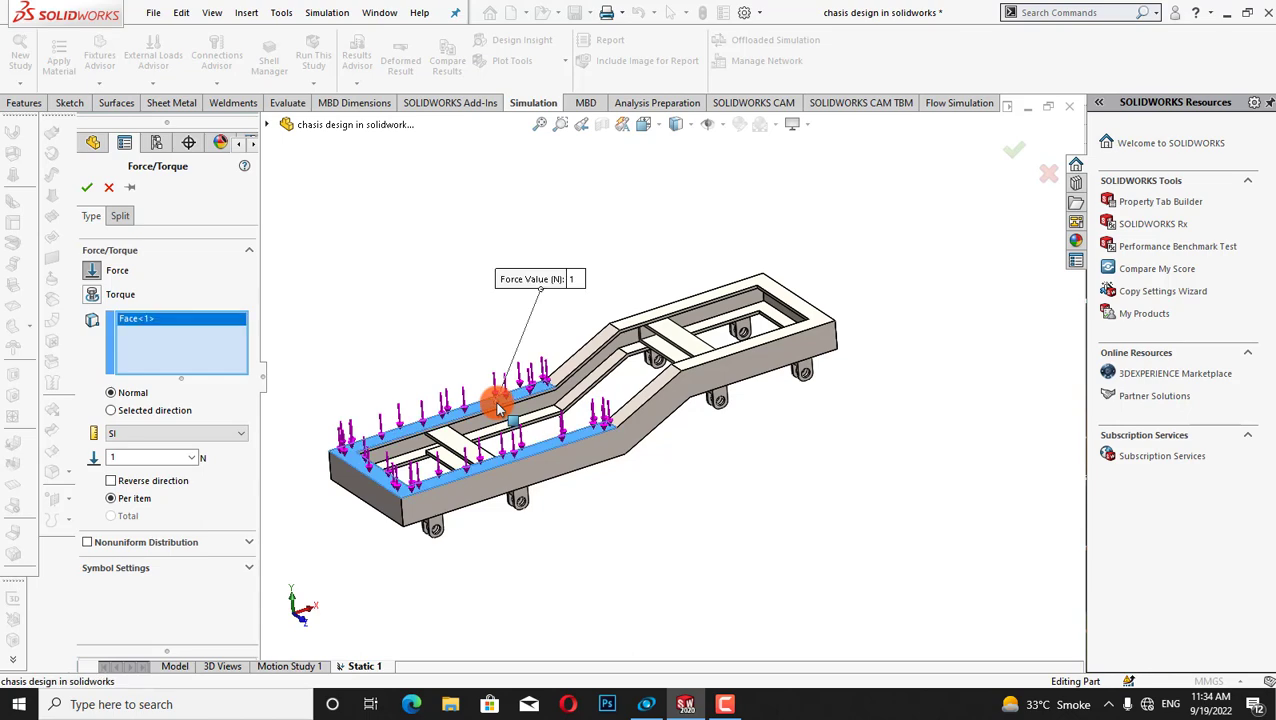
left_click(597, 345)
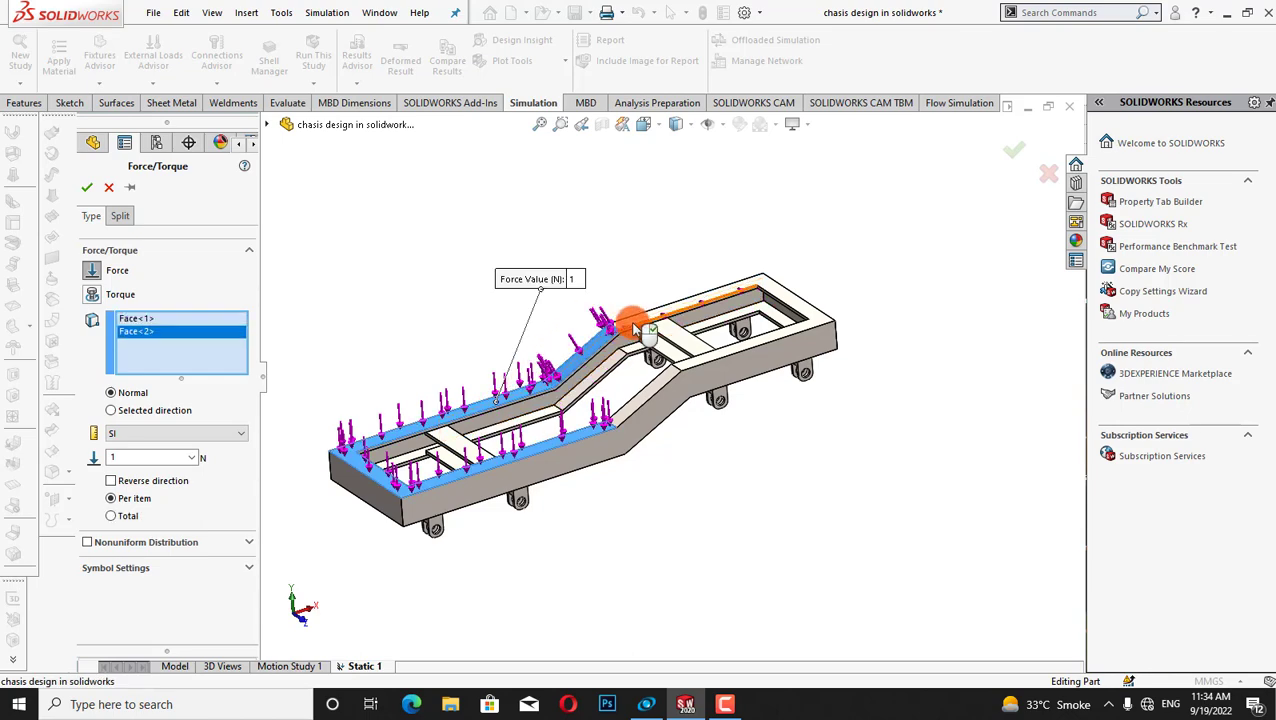
left_click(638, 323)
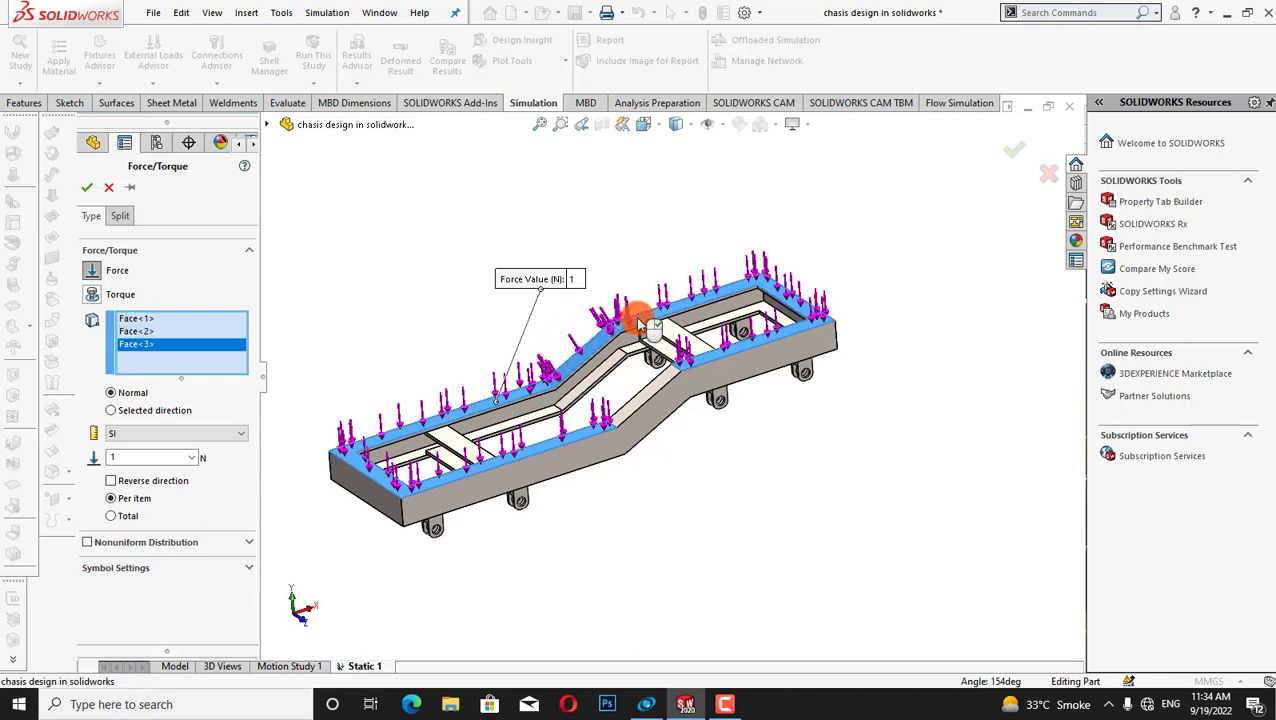
left_click(643, 405)
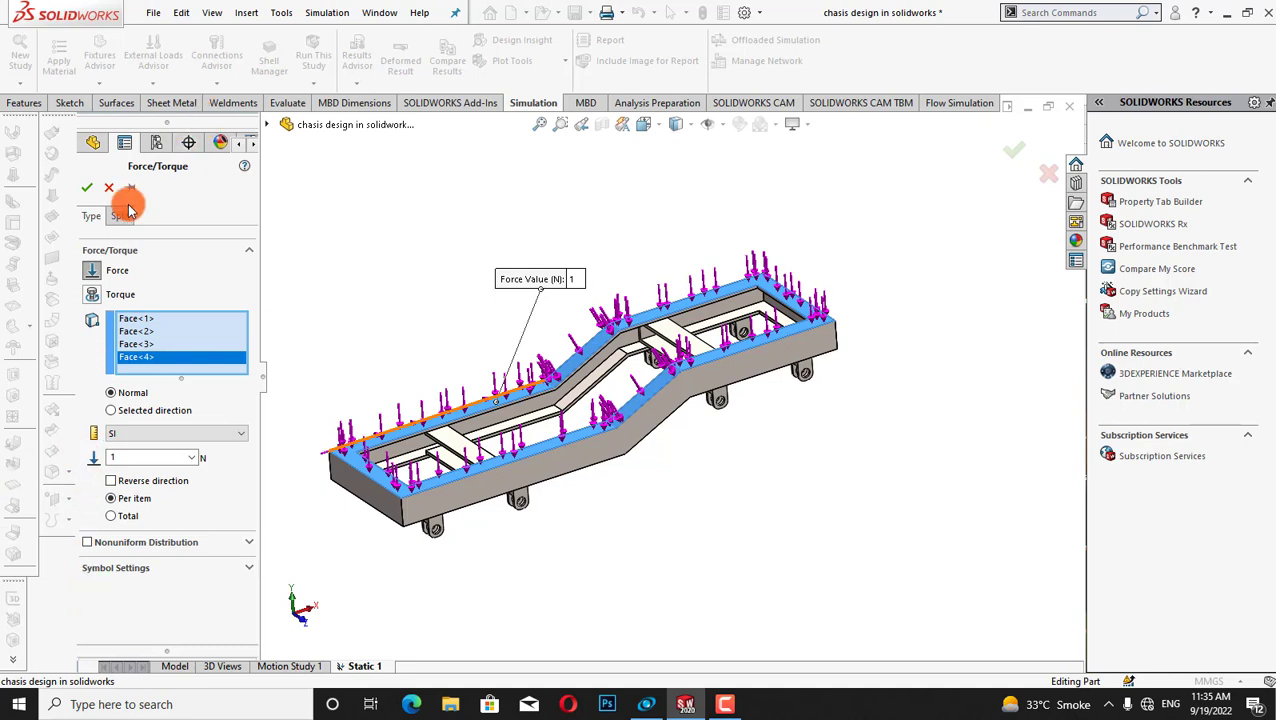
left_click(90, 190)
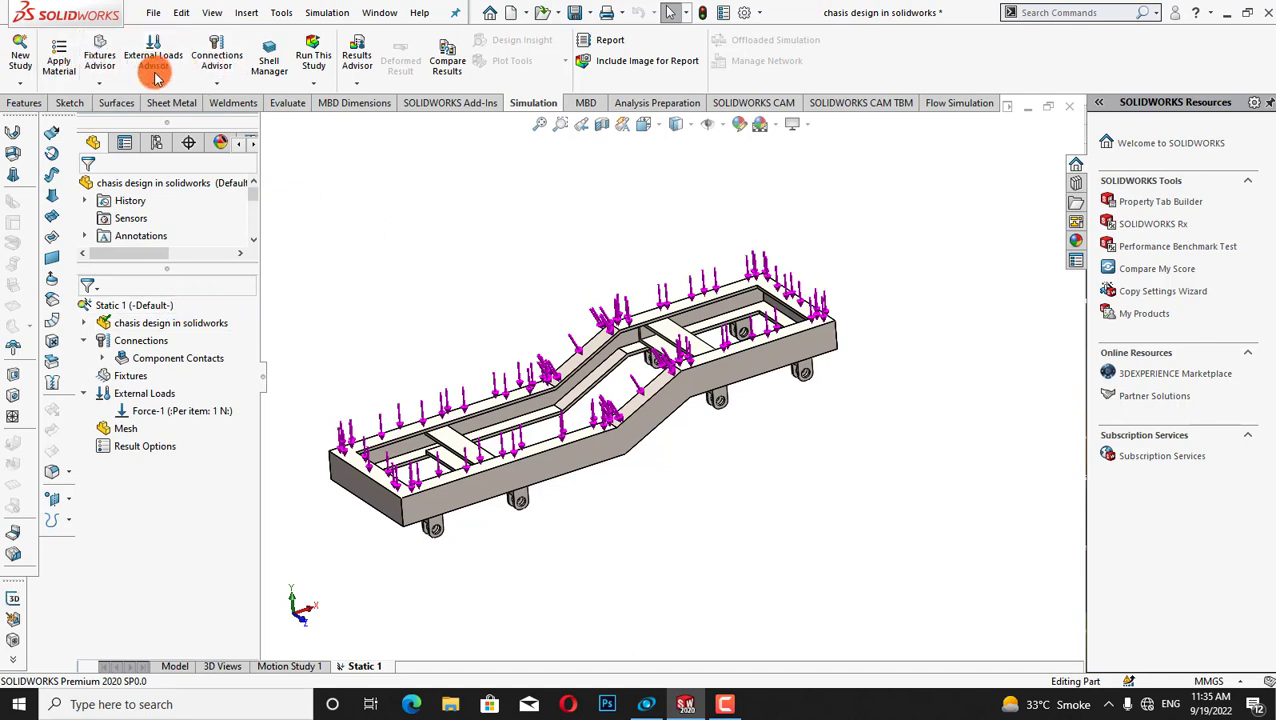
Start a Fixed Geometry fixture and select the hole edges of the four brackets along the chassis's near side.
left_click(102, 80)
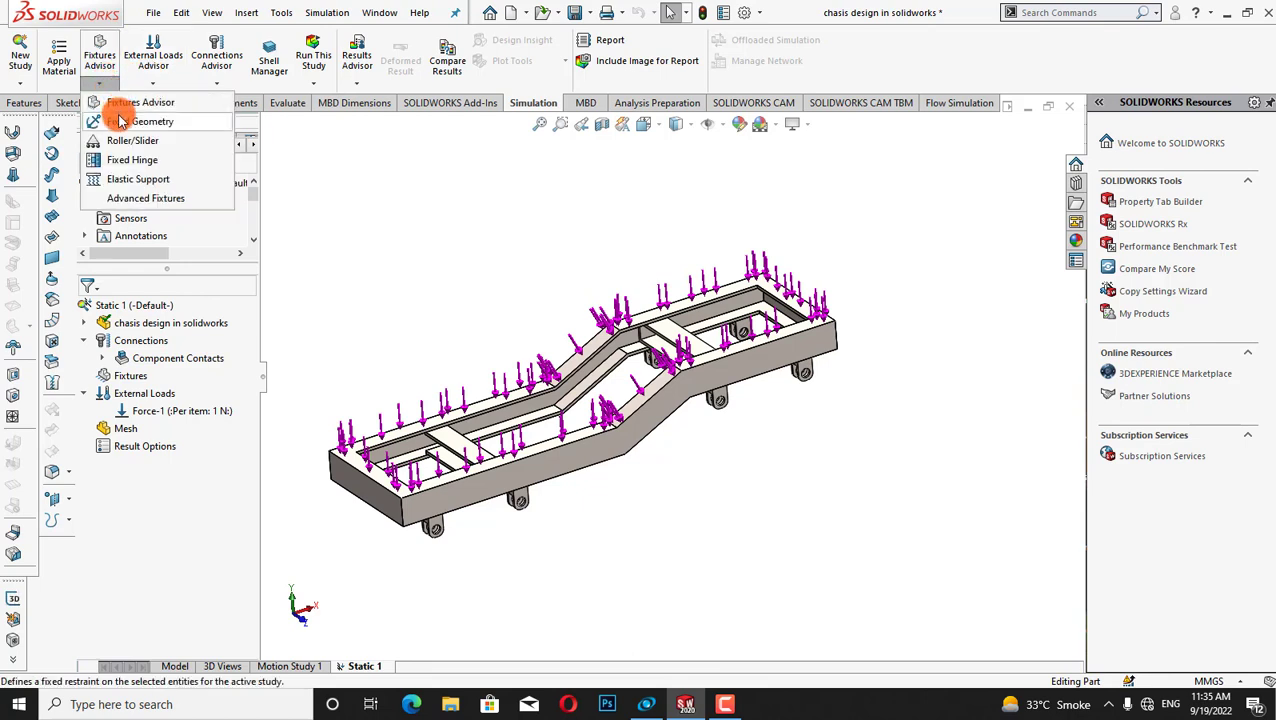
left_click(121, 121)
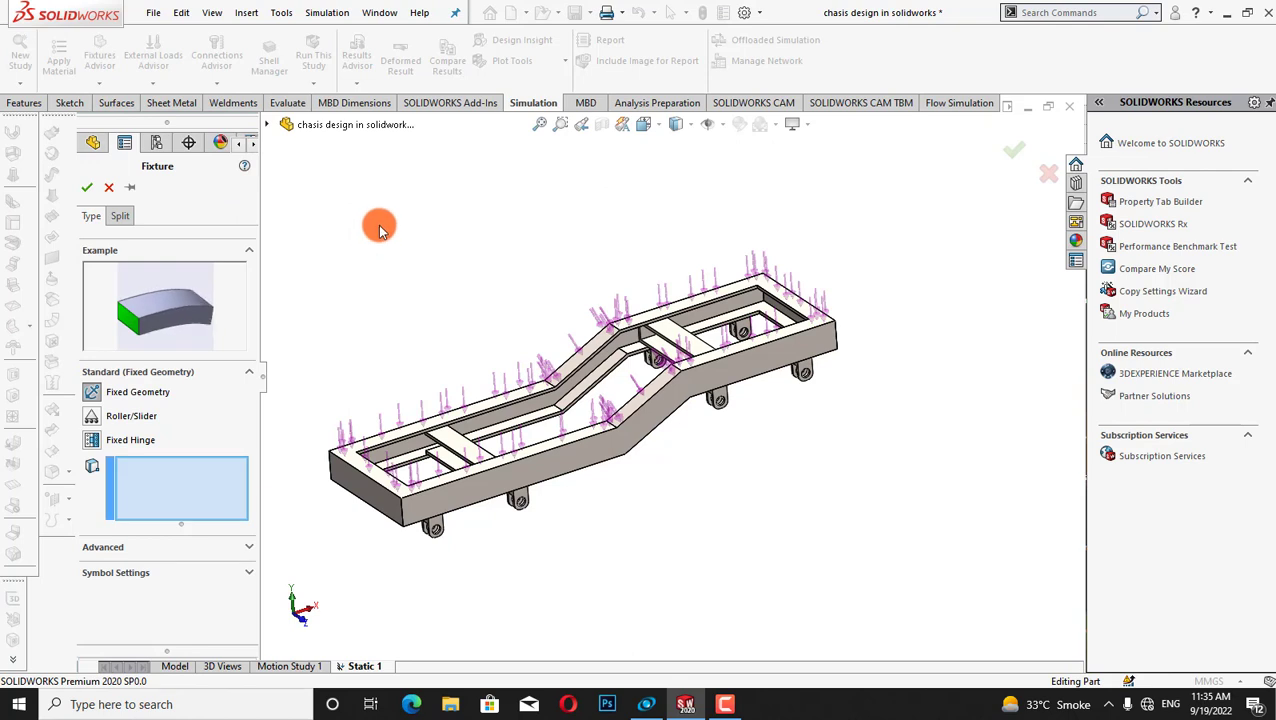
left_click(432, 528)
left_click(822, 303)
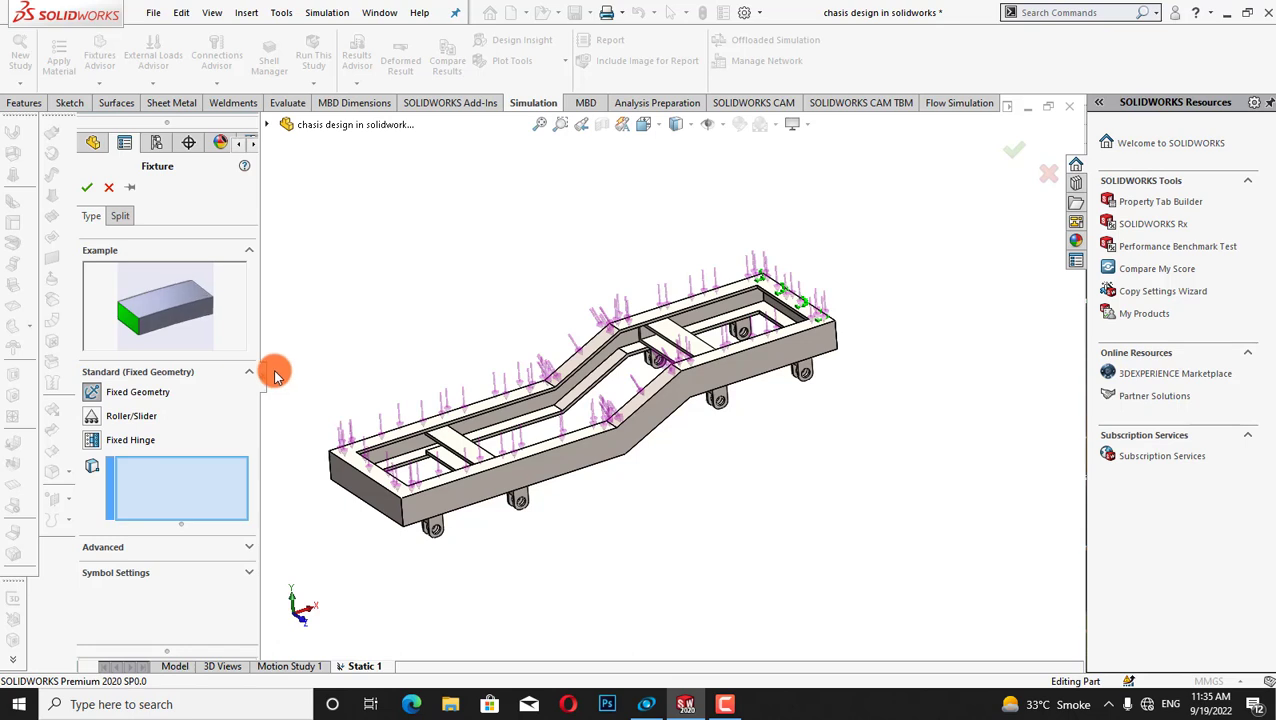
left_click(700, 385)
left_click(807, 386)
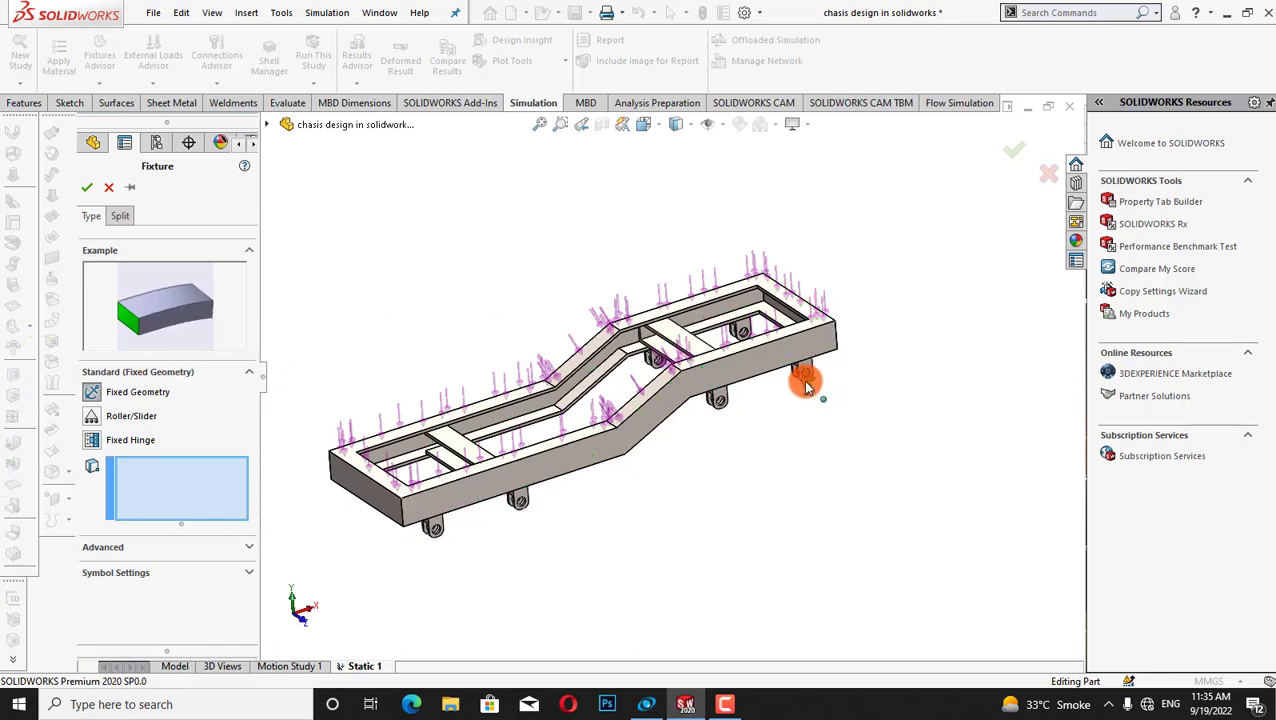
left_click(812, 383)
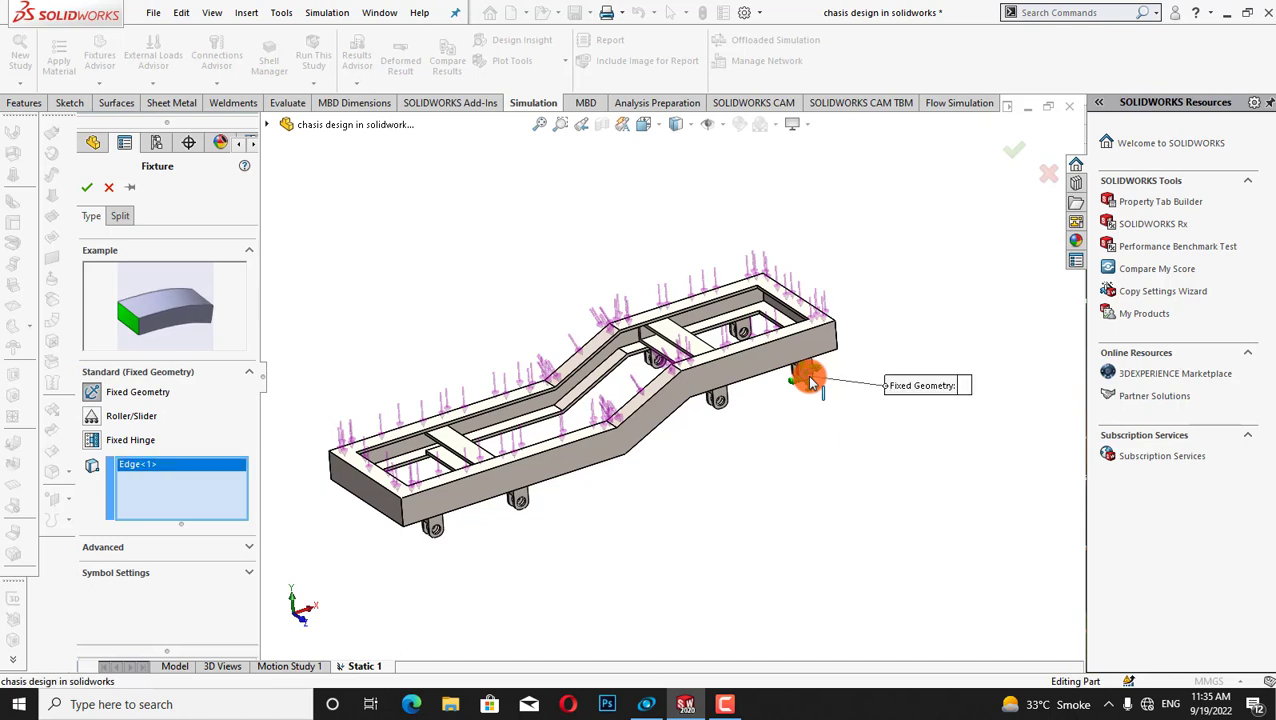
left_click(725, 408)
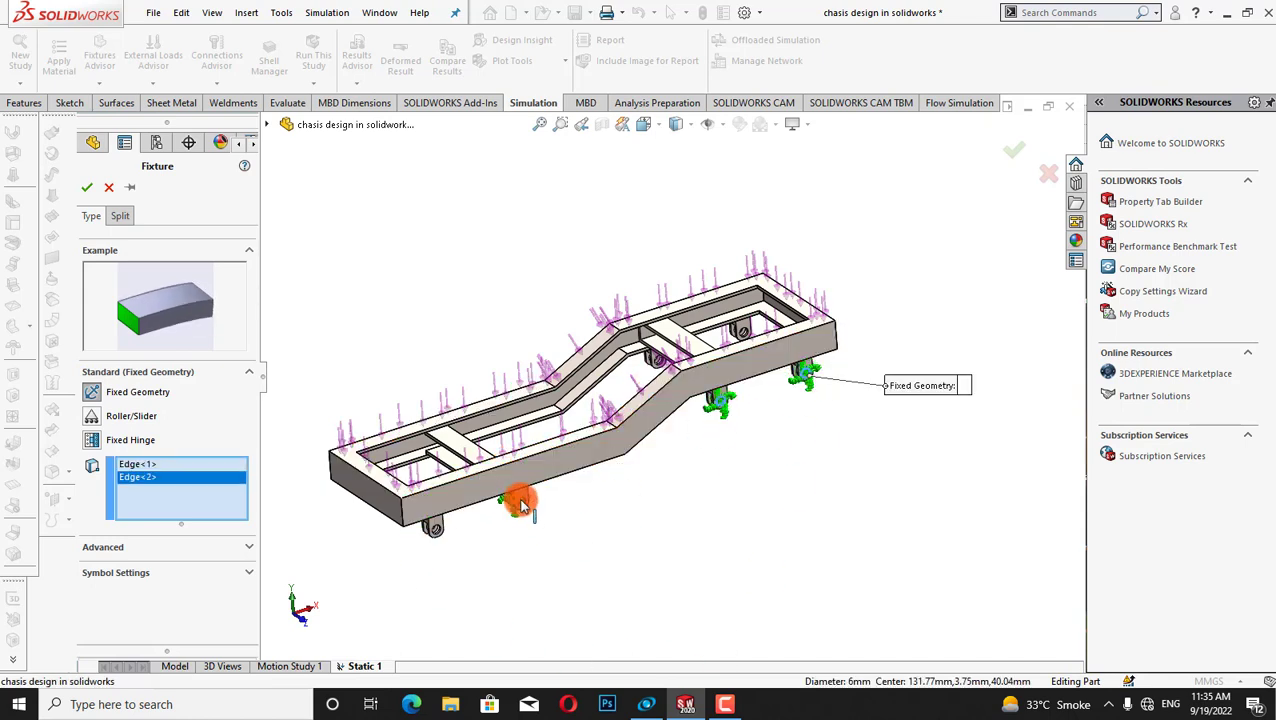
left_click(522, 505)
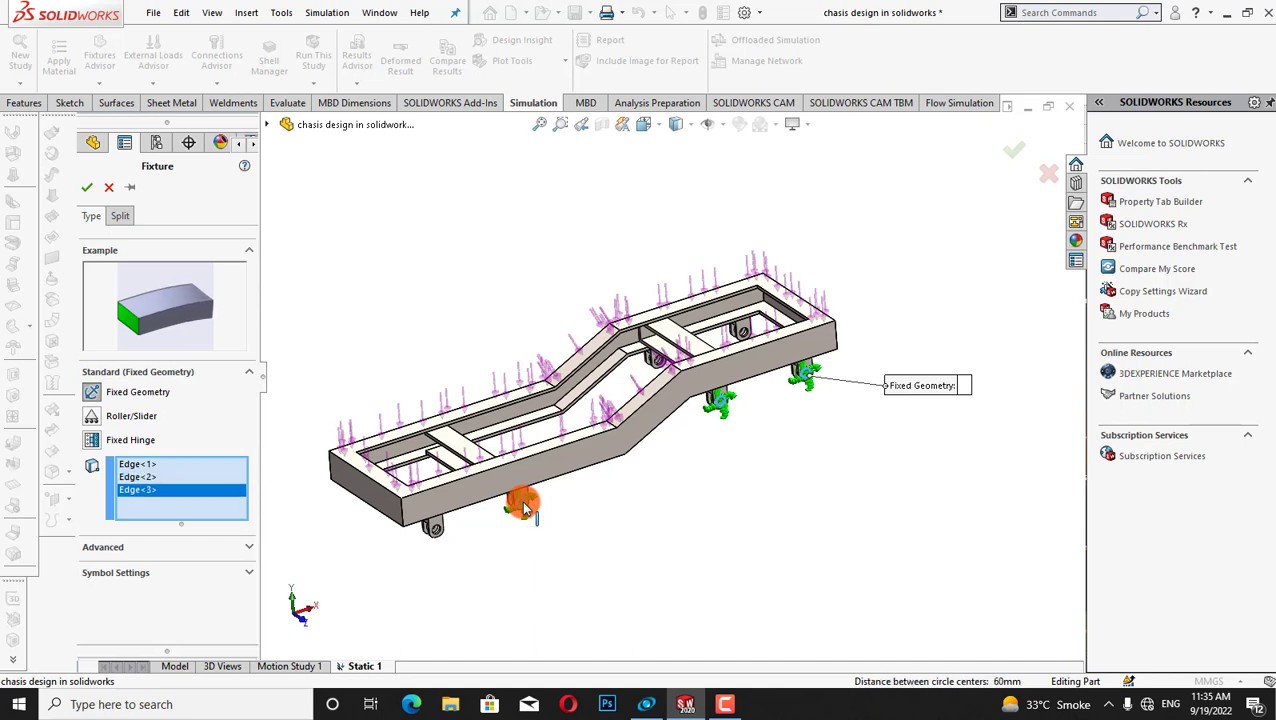
left_click(438, 532)
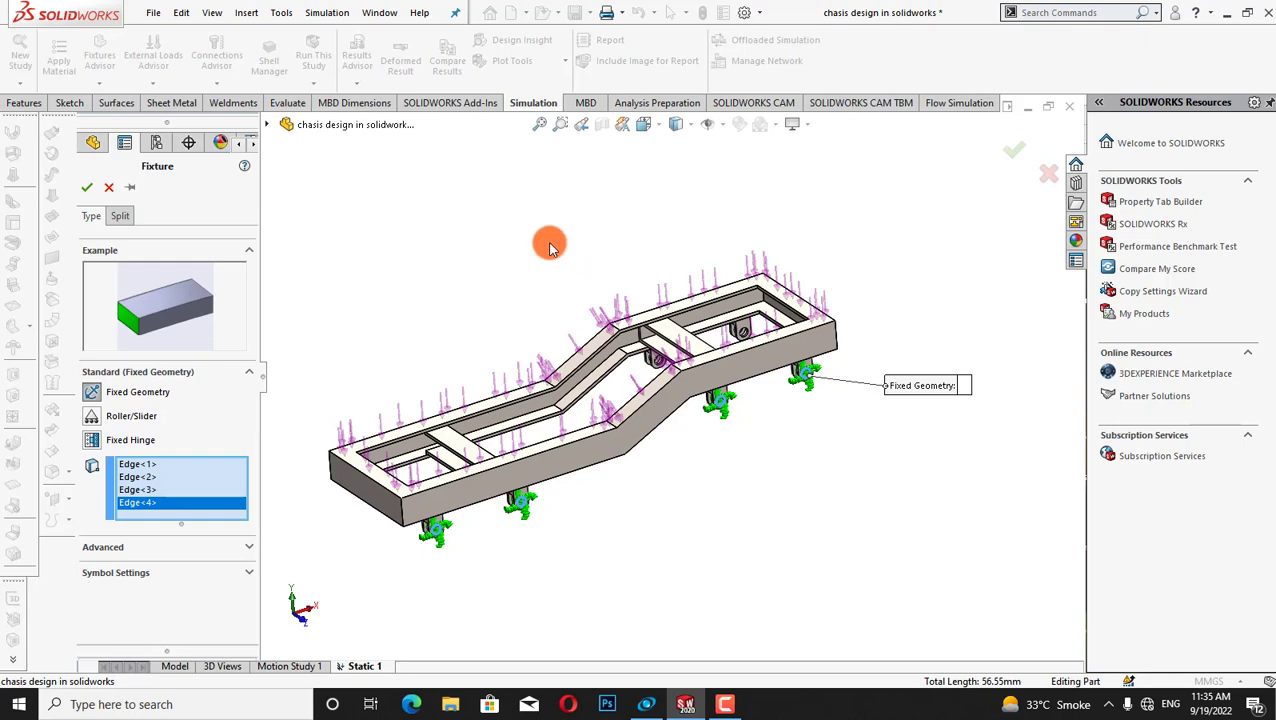
Add the hole edges of the four brackets on the chassis's opposite side to the fixed geometry fixture and accept it.
key("Right")
key("Right")
key("Right")
key("Right")
key("Right")
key("Right")
key("Right")
key("Right")
key("Right")
key("Right")
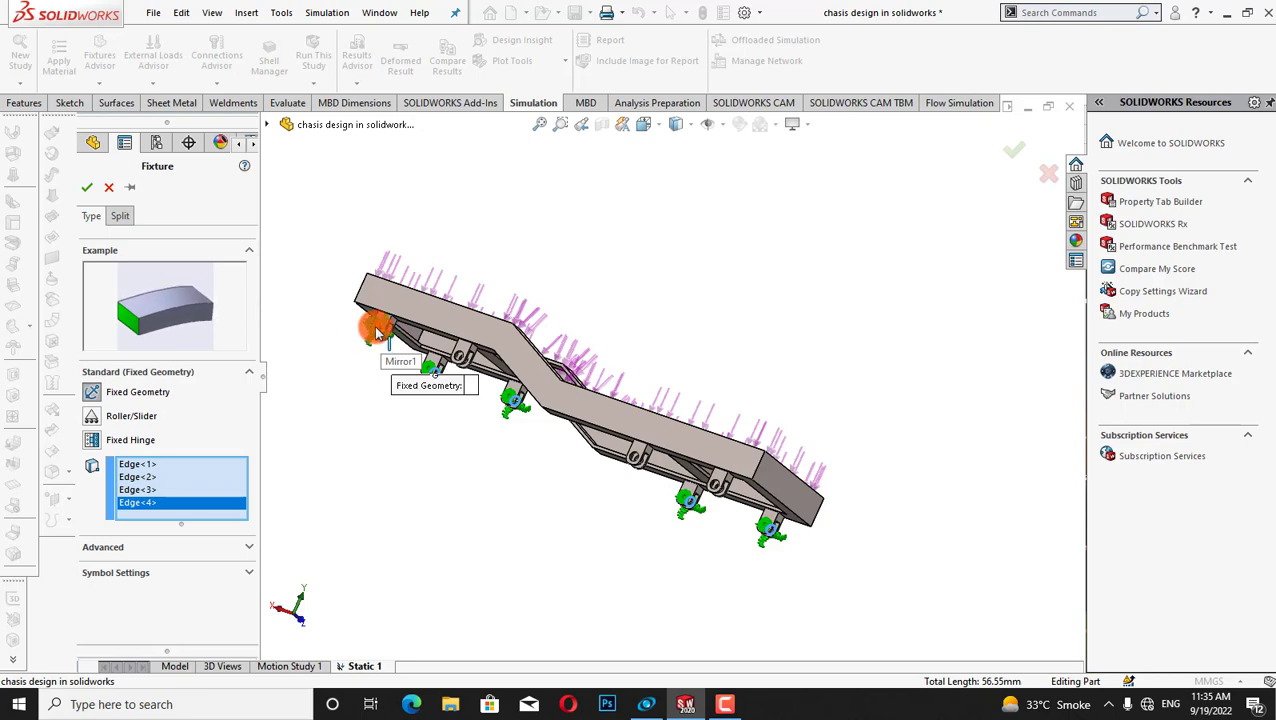
left_click(377, 330)
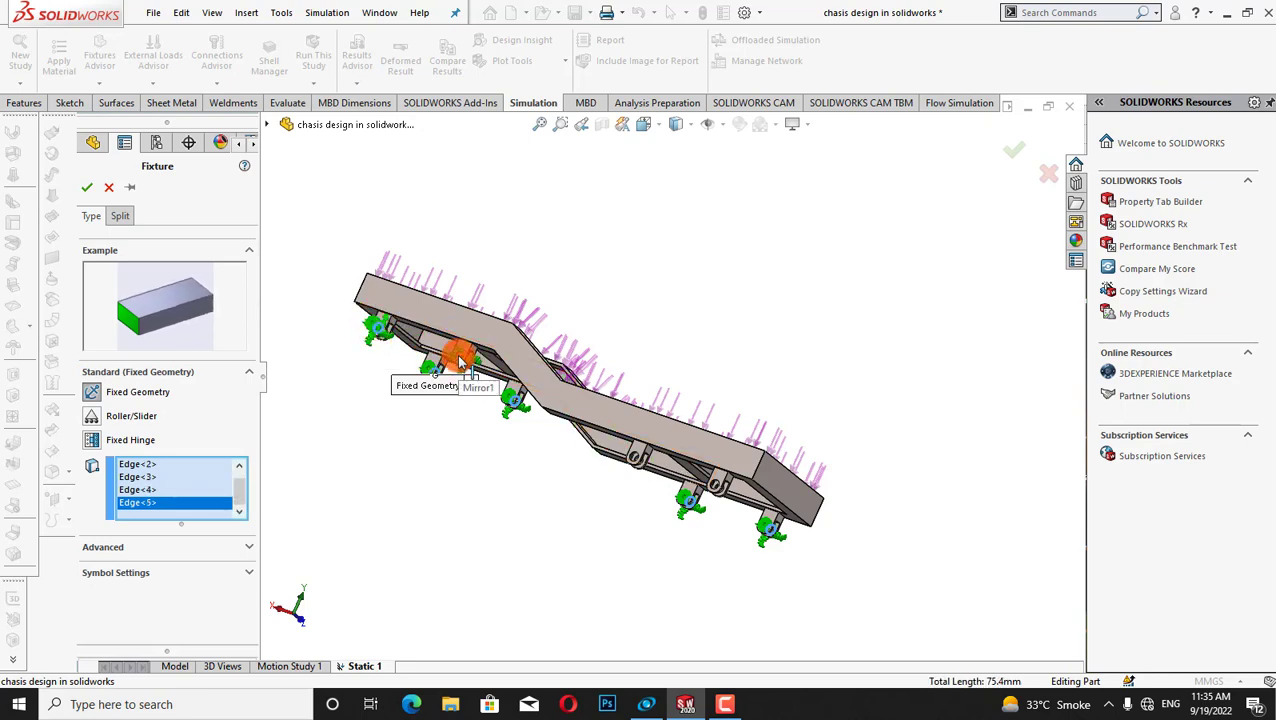
left_click(637, 458)
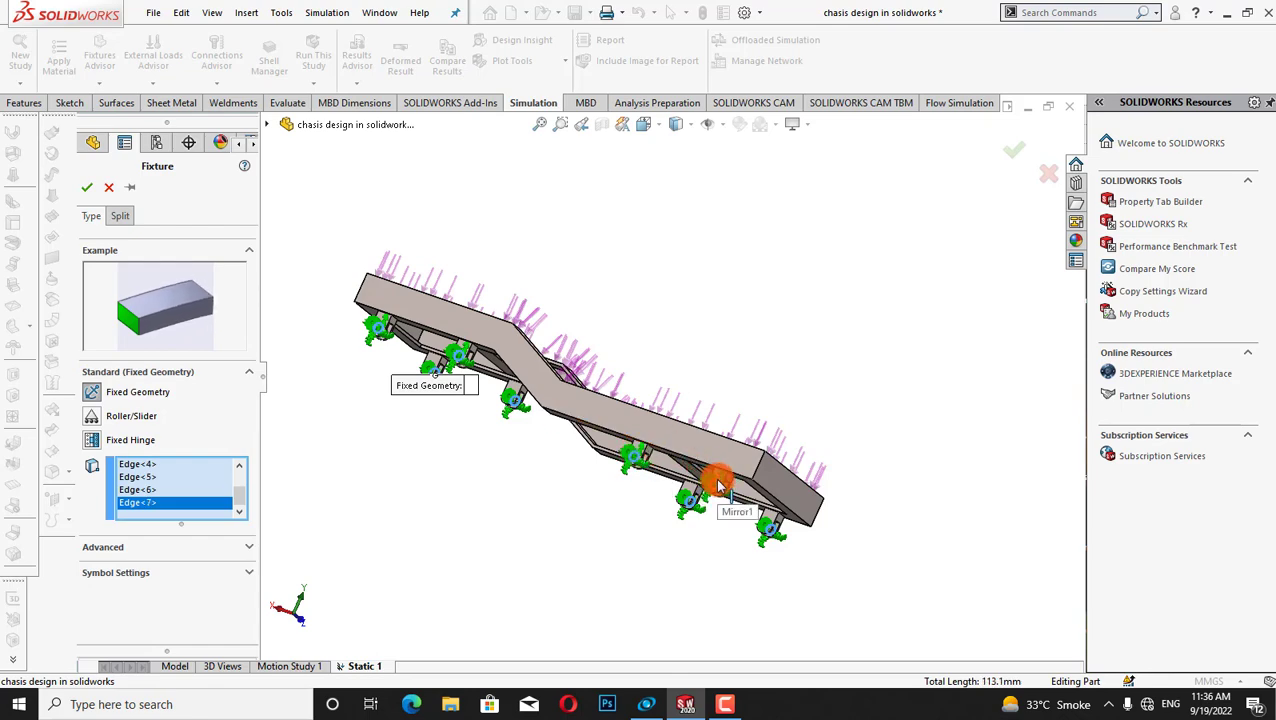
left_click(718, 487)
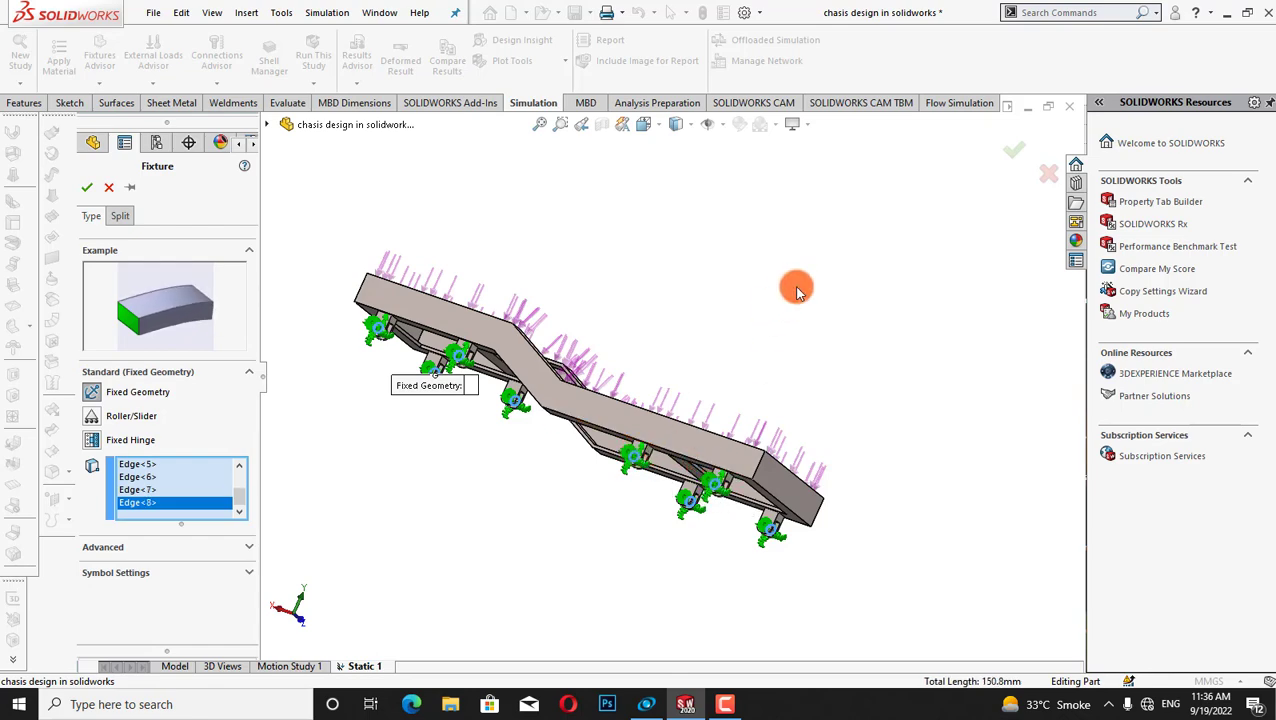
key("Left")
key("Left")
key("Left")
key("Left")
key("Left")
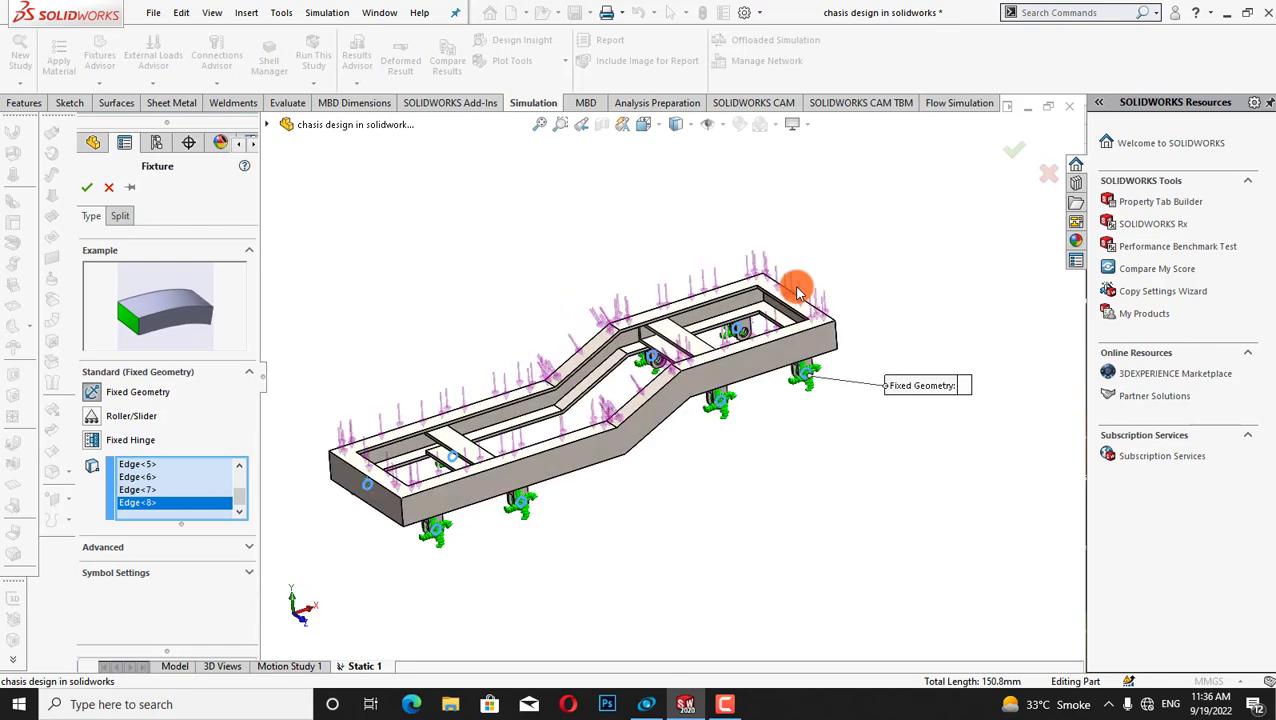
left_click(90, 187)
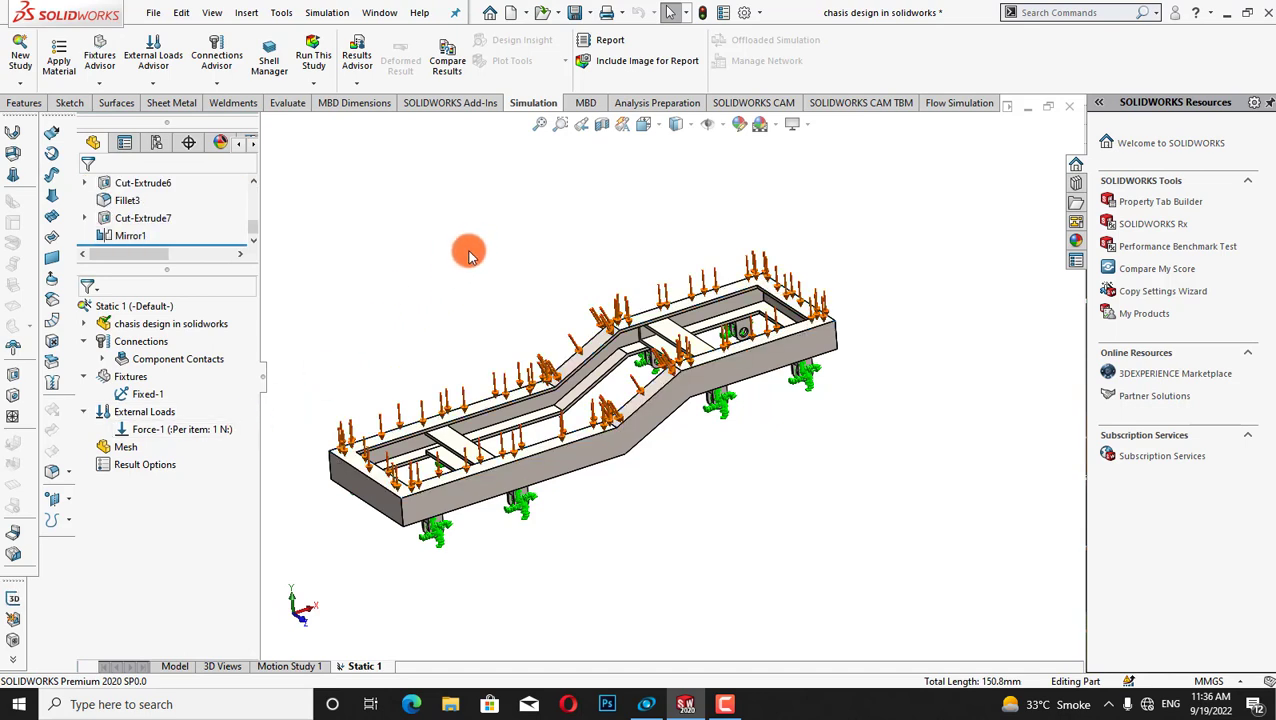
Mesh the chassis with the mesh density set close to the fine end, and run the static study.
right_click(121, 448)
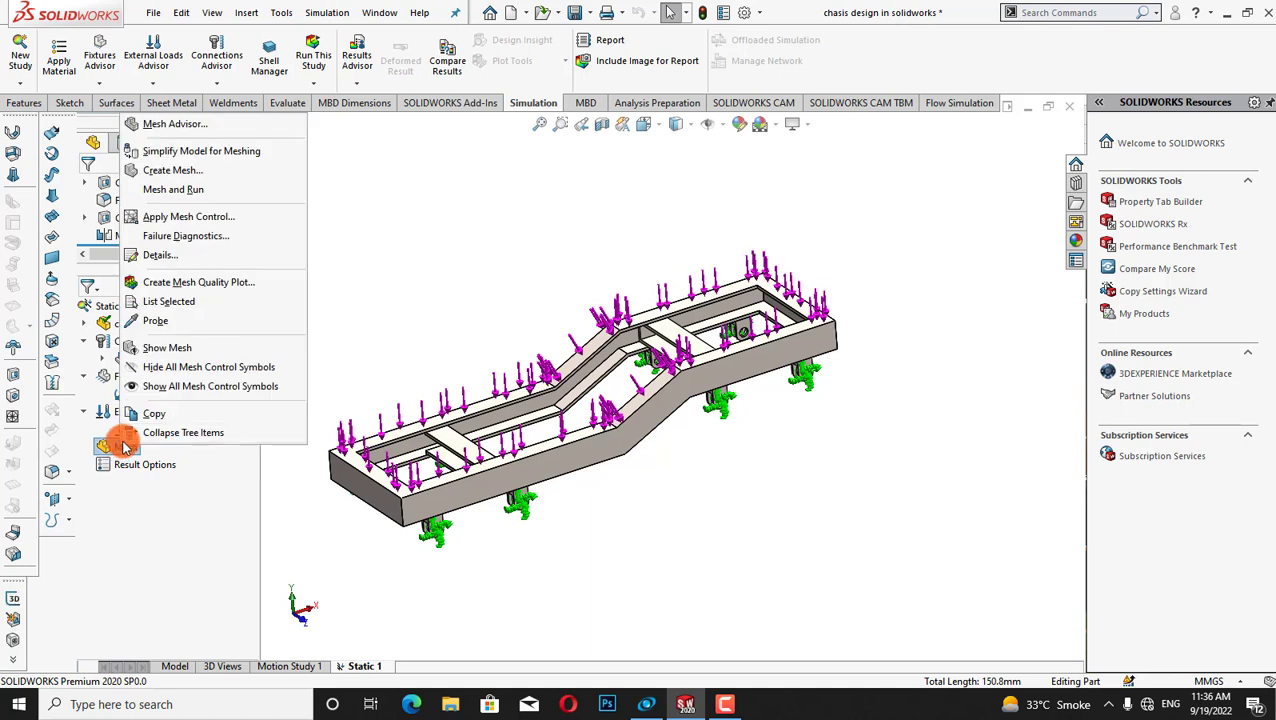
left_click(165, 175)
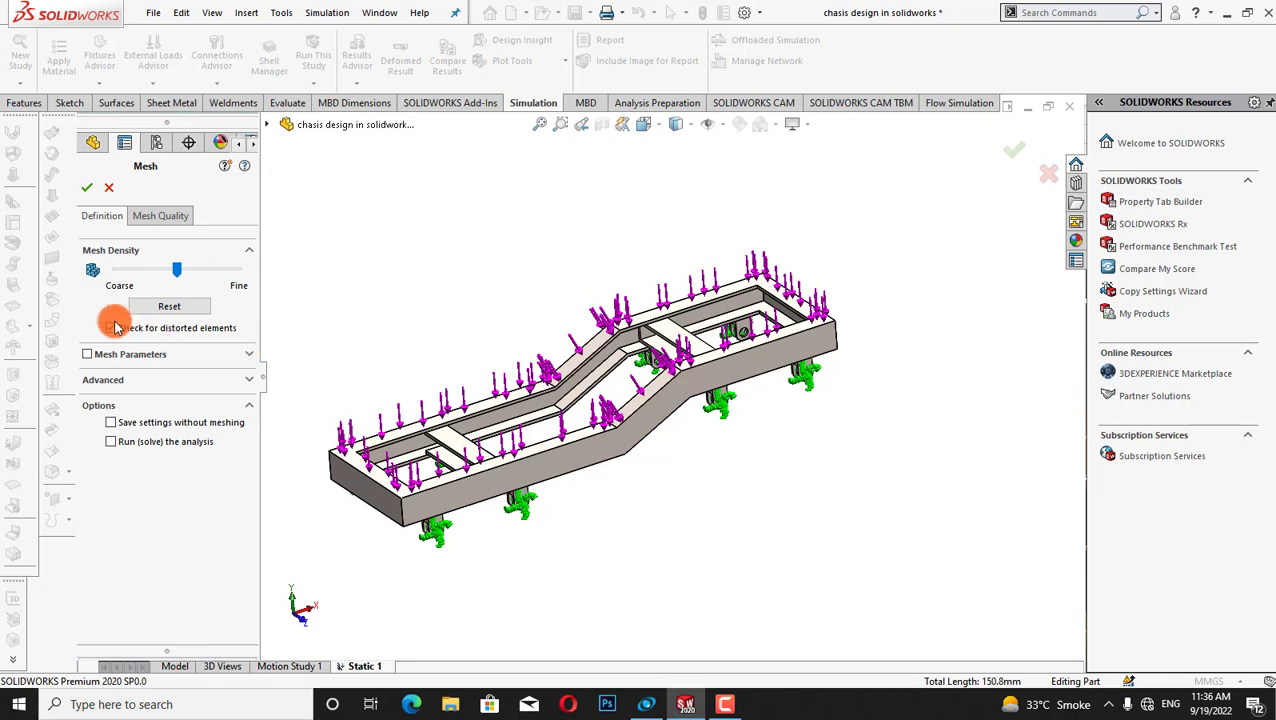
mouse_move(181, 272)
left_mouse_down()
mouse_move(125, 268)
mouse_move(177, 273)
left_mouse_up()
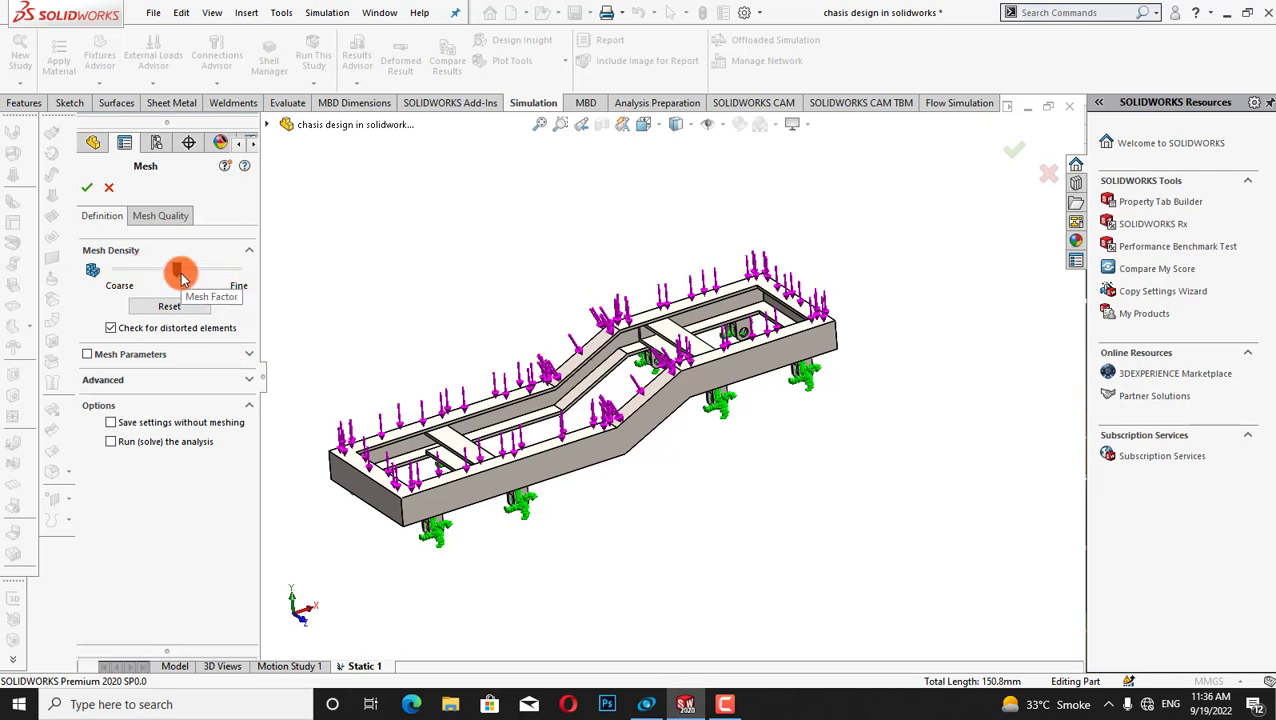
left_click_drag(181, 278, 233, 276)
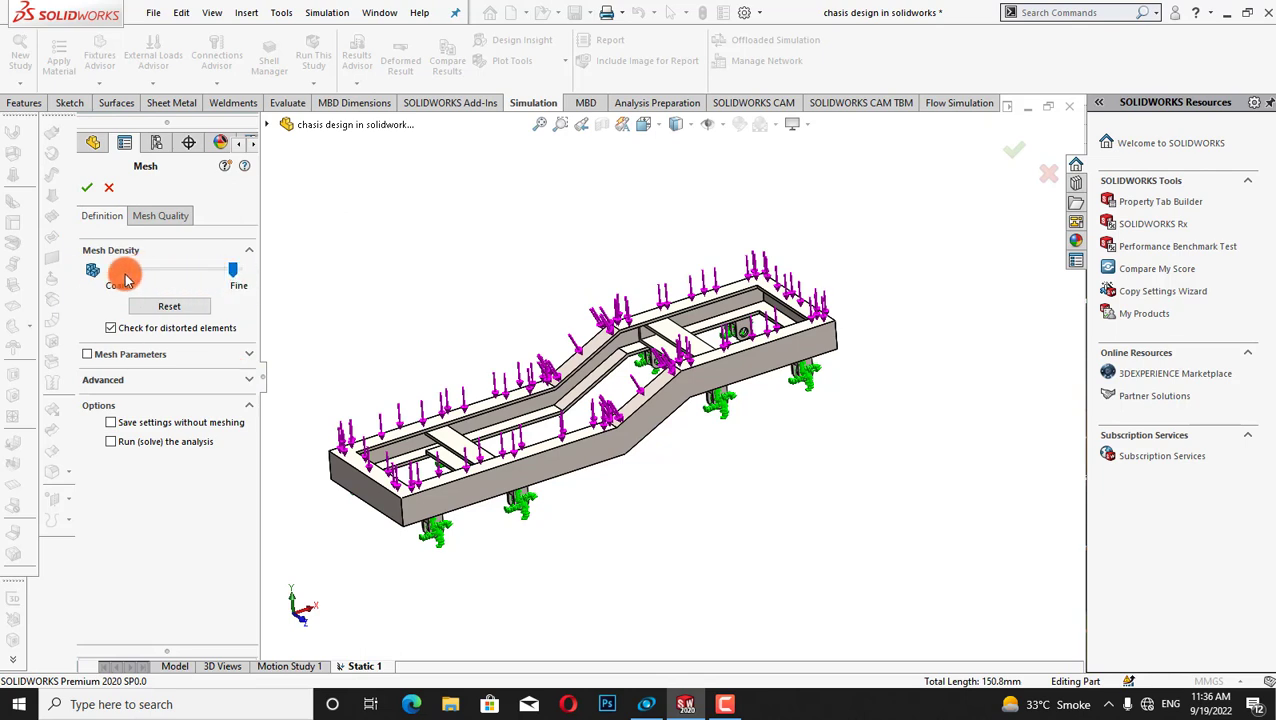
left_click(86, 189)
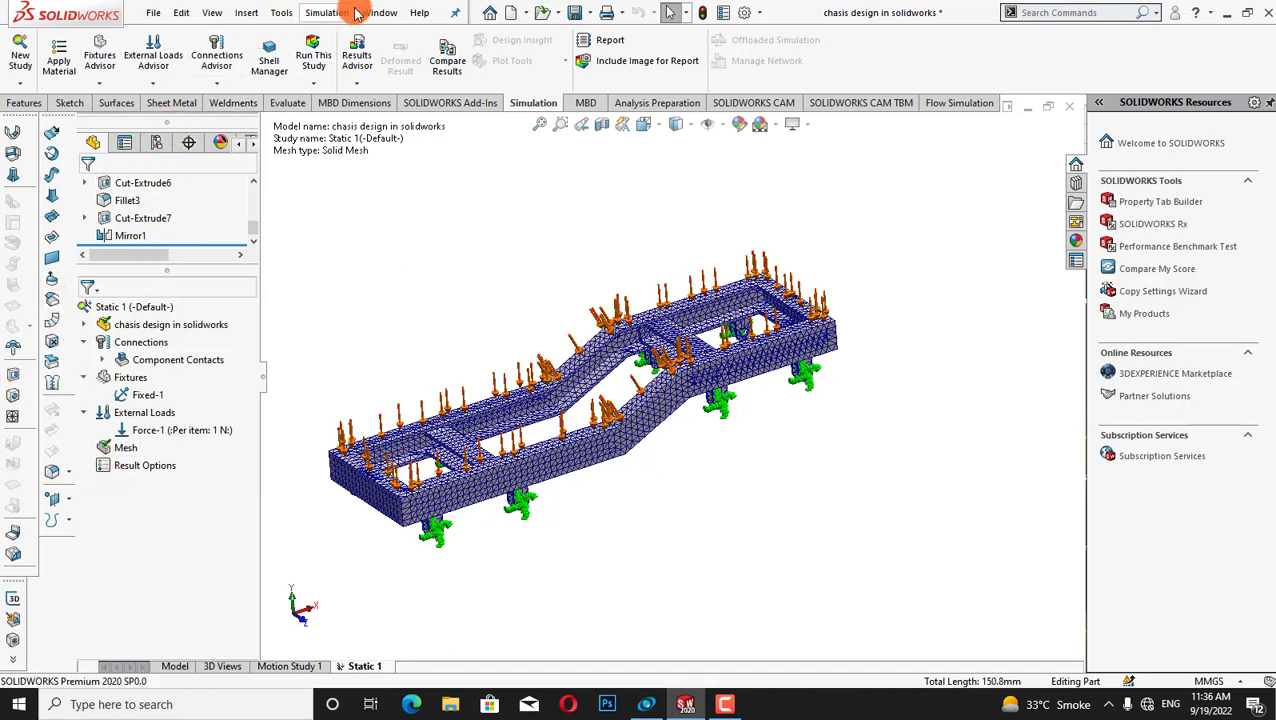
left_click(316, 47)
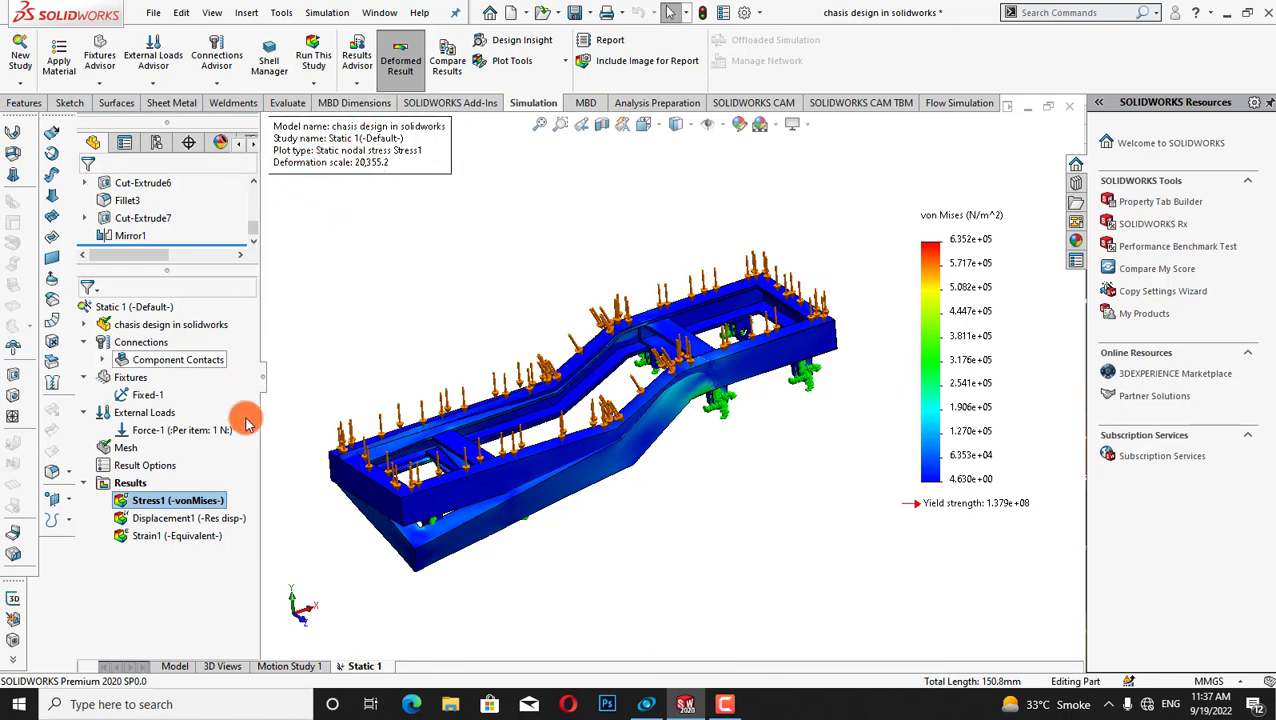
Display the resultant displacement plot followed by the equivalent strain plot of the chassis.
right_click(157, 527)
left_click(183, 533)
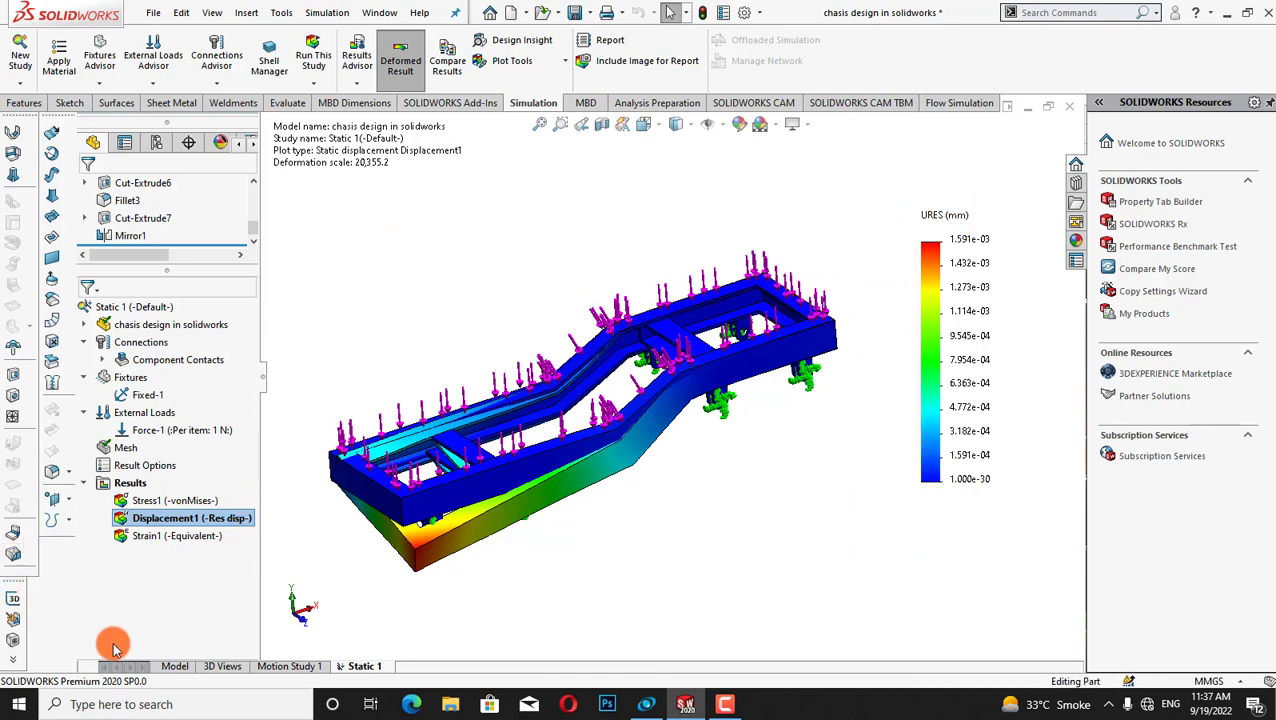
right_click(160, 537)
key("Escape")
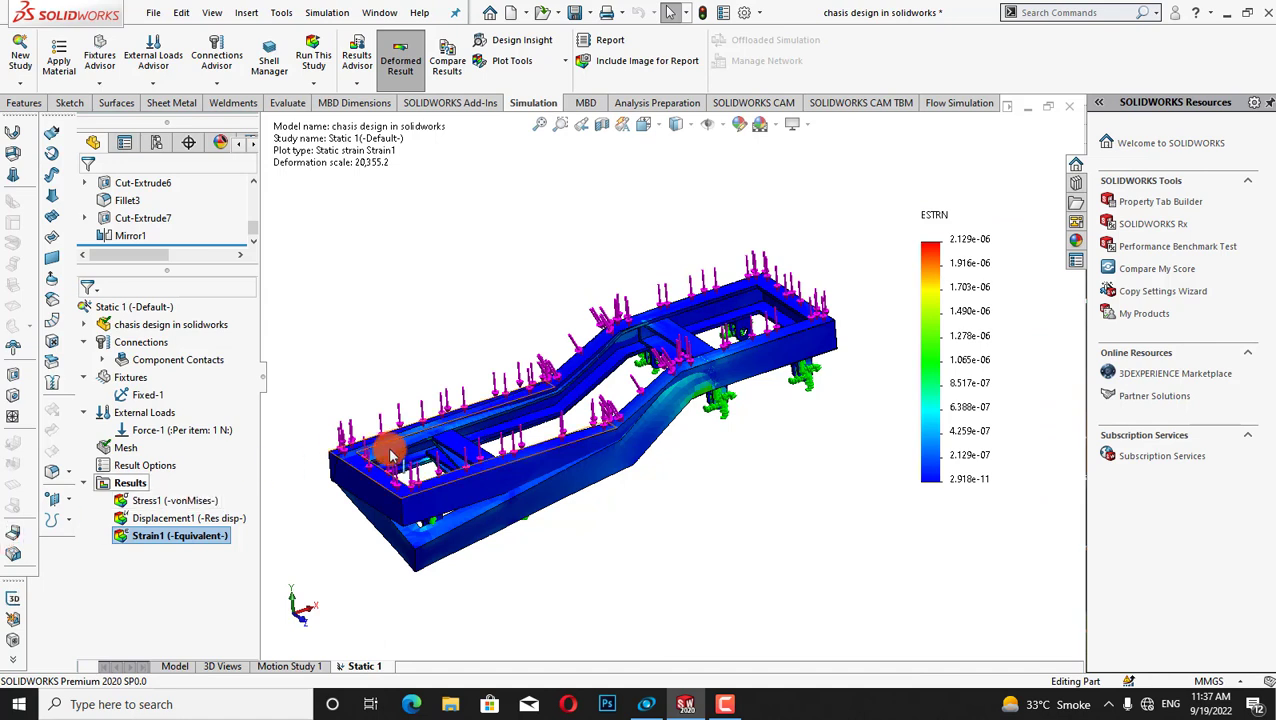
Define a factor of safety plot for all bodies using the Automatic failure criterion.
right_click(127, 486)
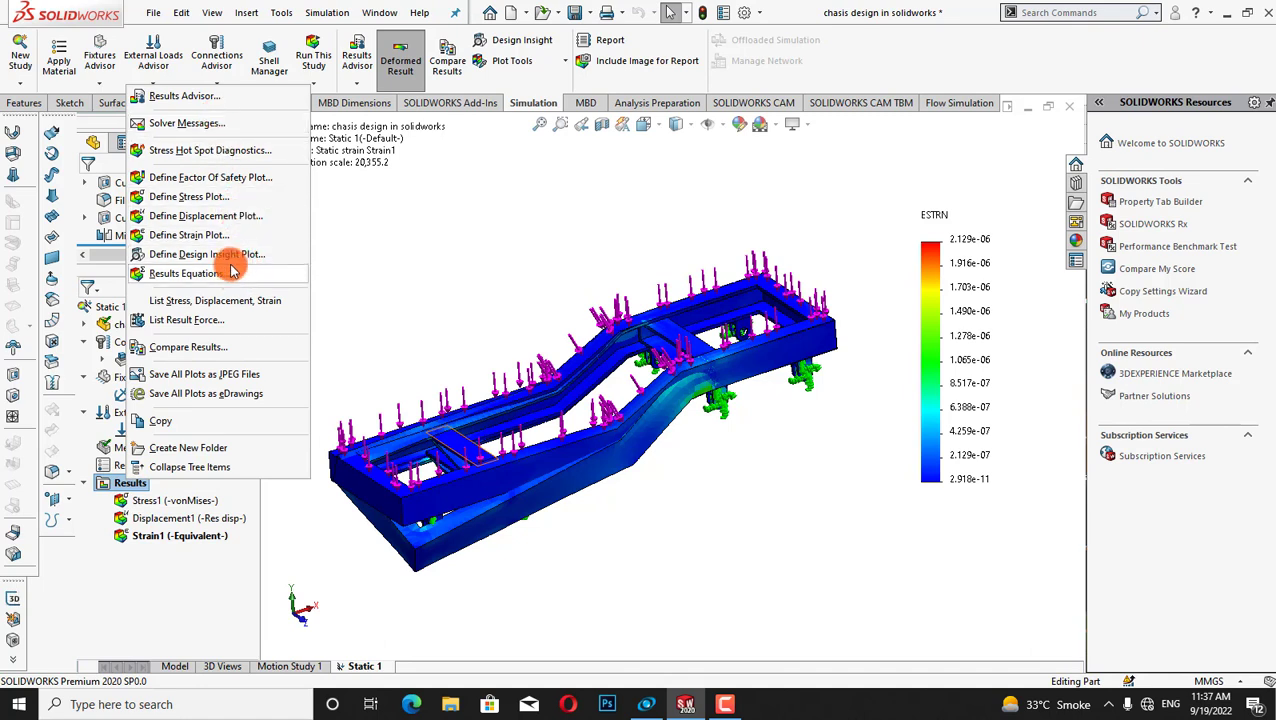
left_click(240, 180)
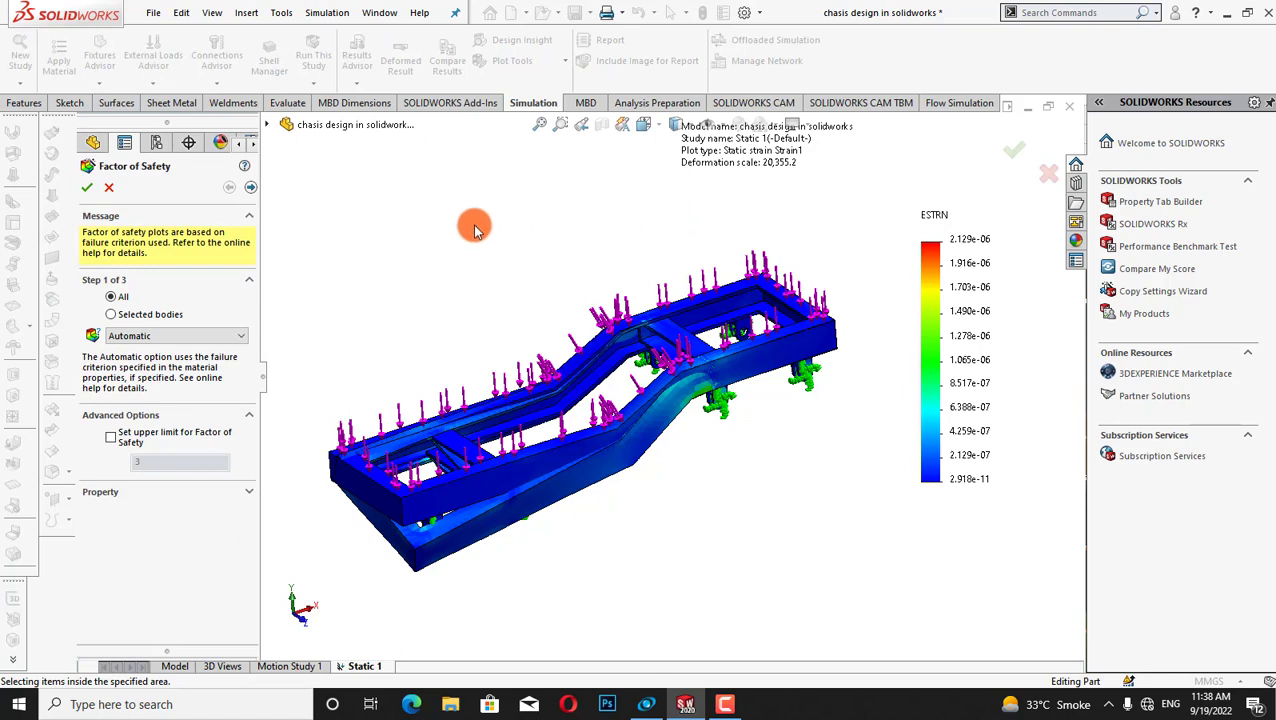
left_click(88, 189)
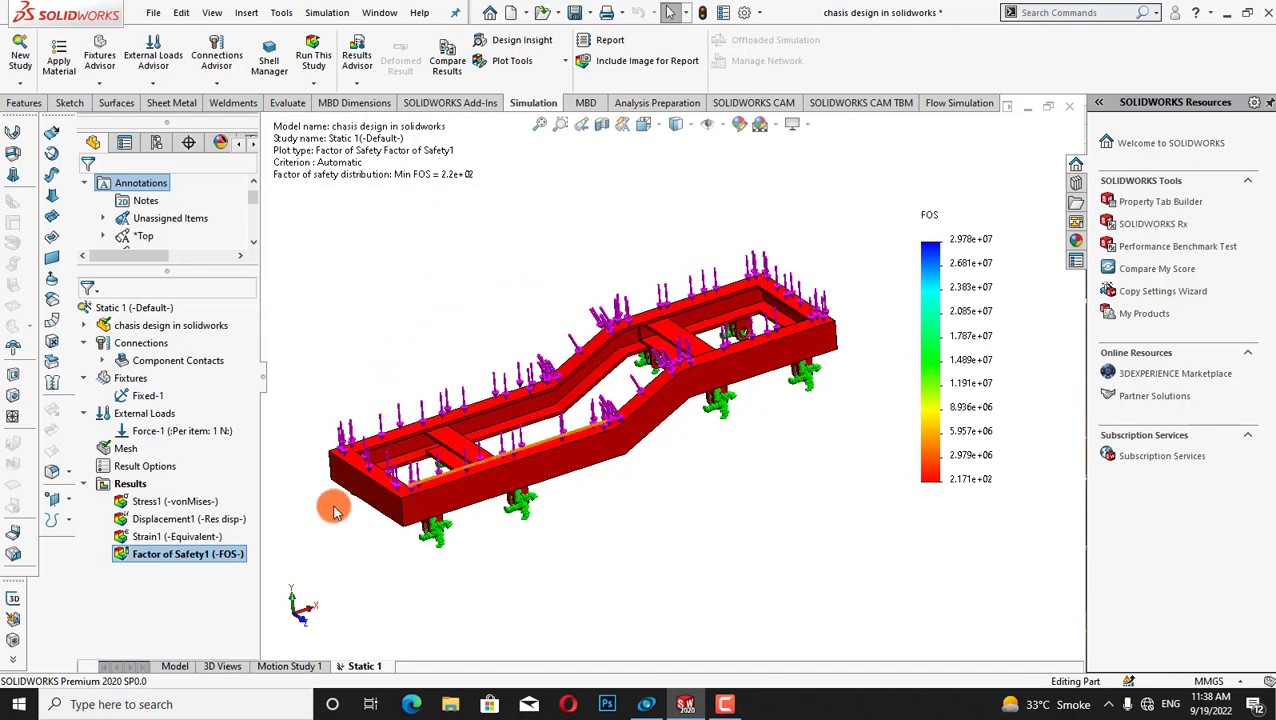
Show the von Mises stress plot, probe the far rail's sloped upper face as a selected entity, and review its stress graph.
right_click(156, 503)
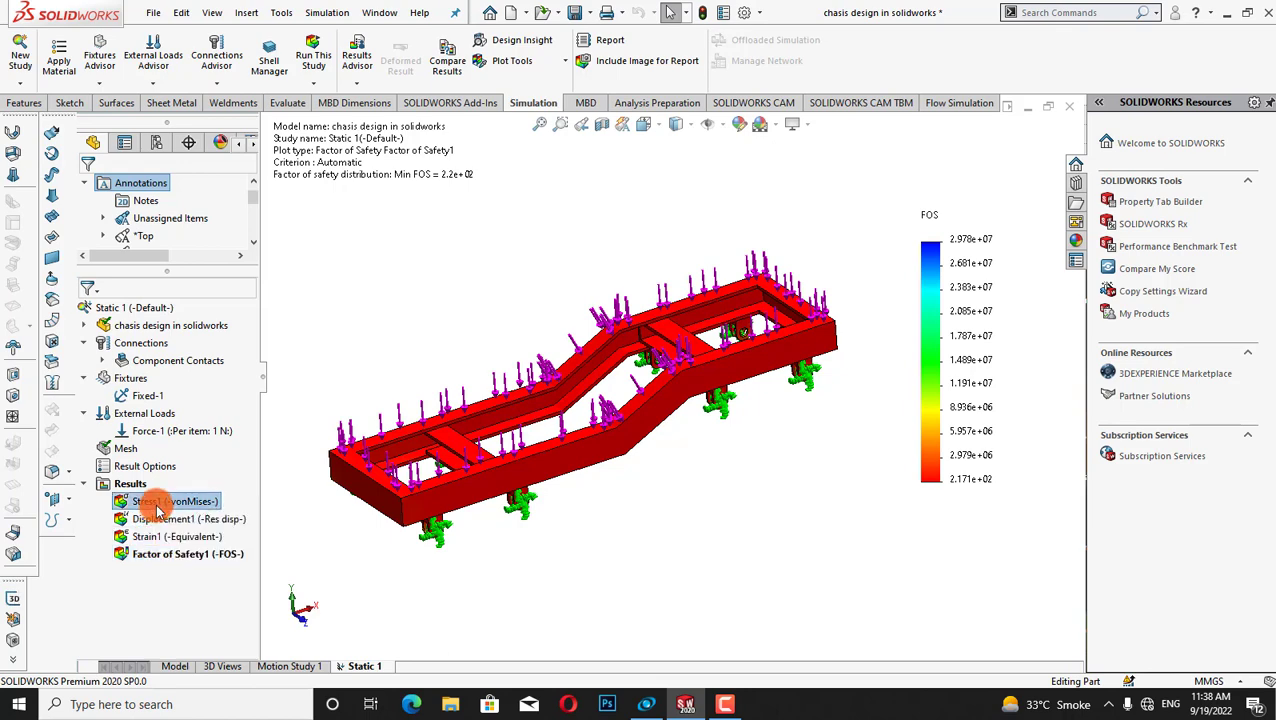
left_click(158, 514)
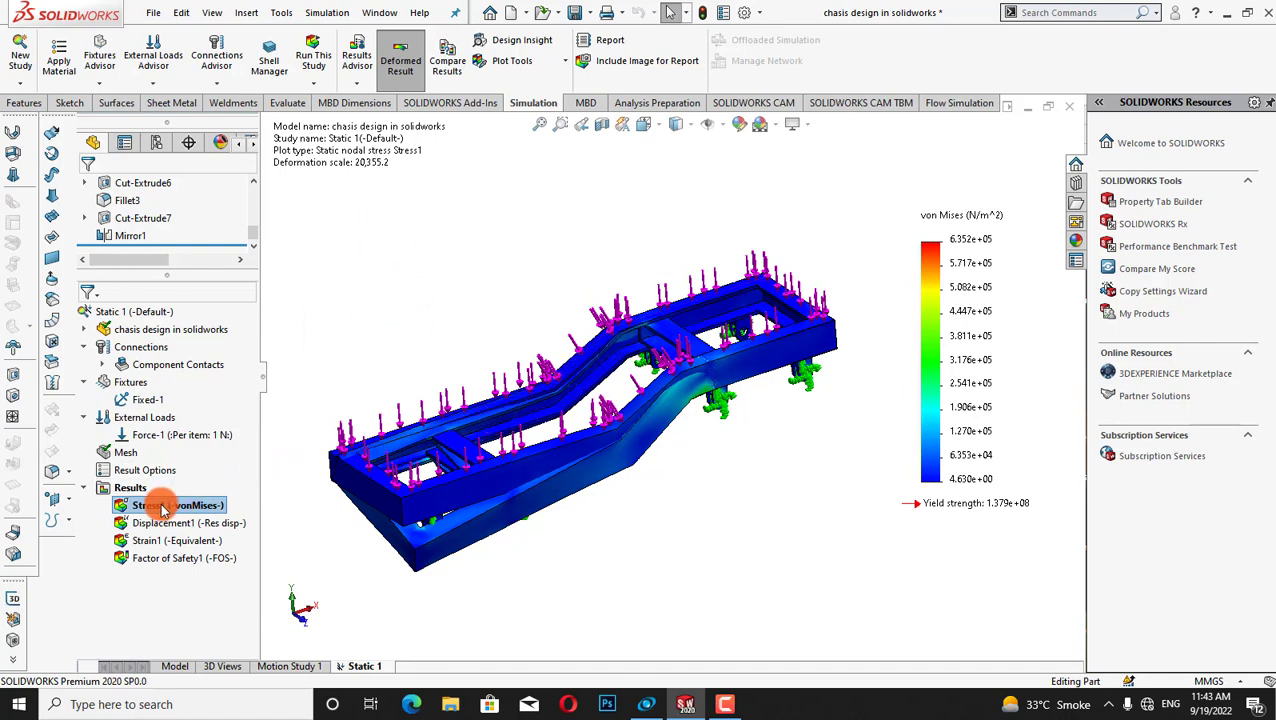
right_click(145, 507)
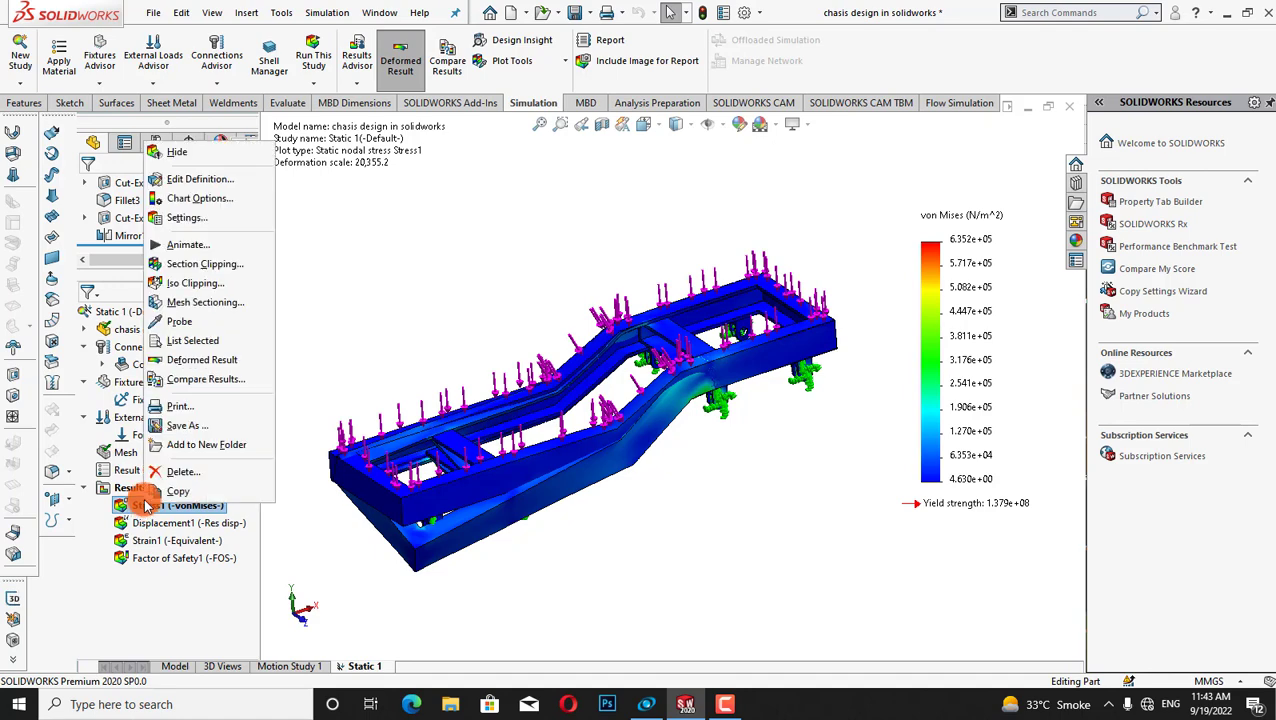
left_click(172, 322)
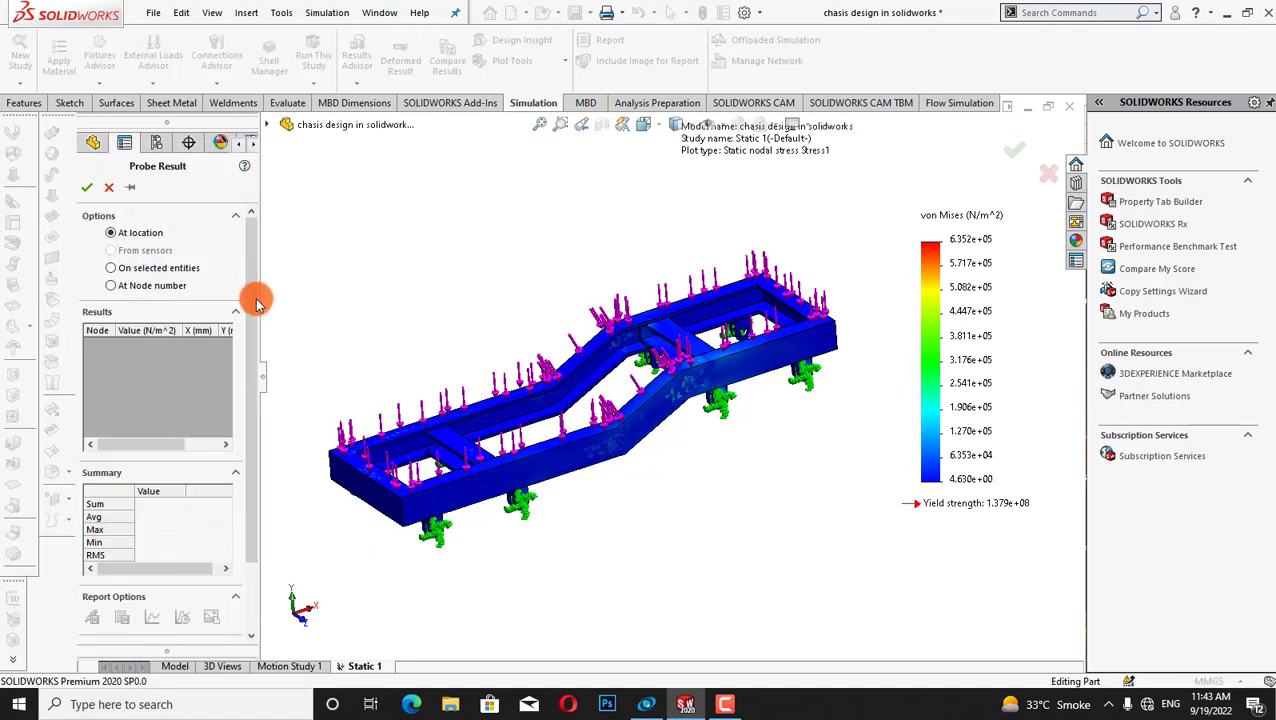
mouse_move(251, 296)
left_mouse_down()
mouse_move(256, 319)
mouse_move(245, 256)
left_mouse_up()
left_click(115, 270)
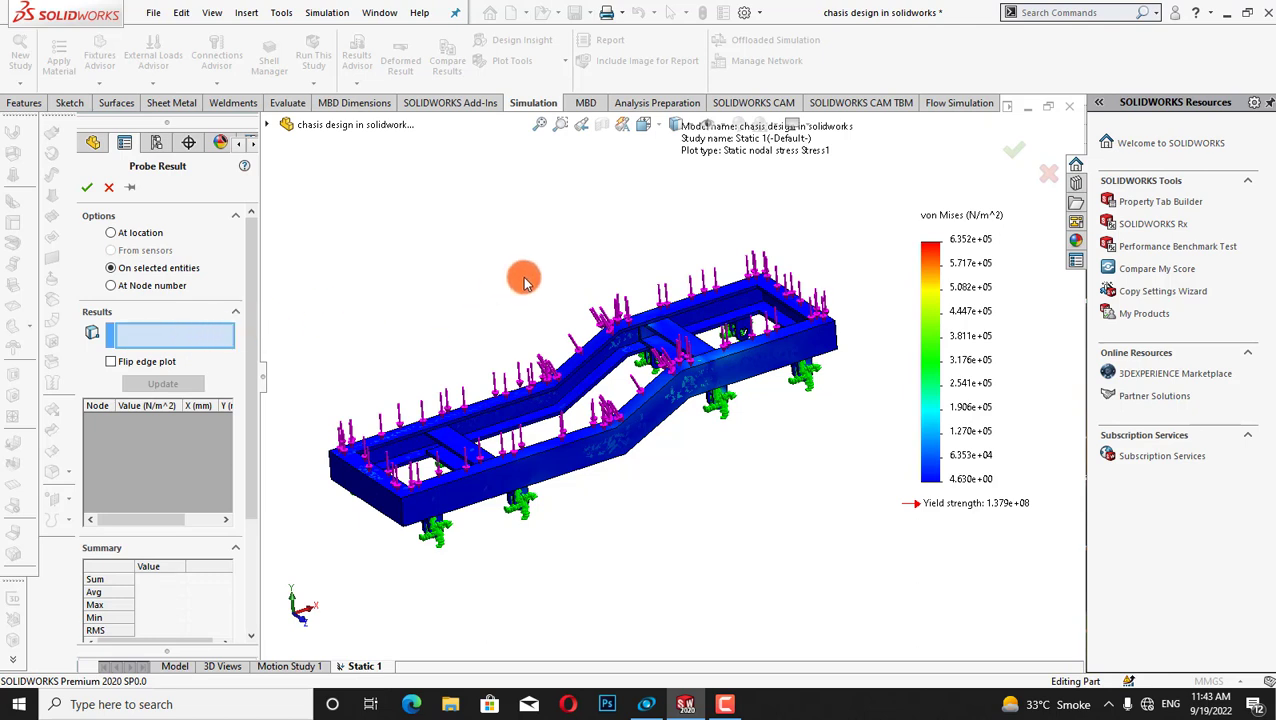
left_click(580, 365)
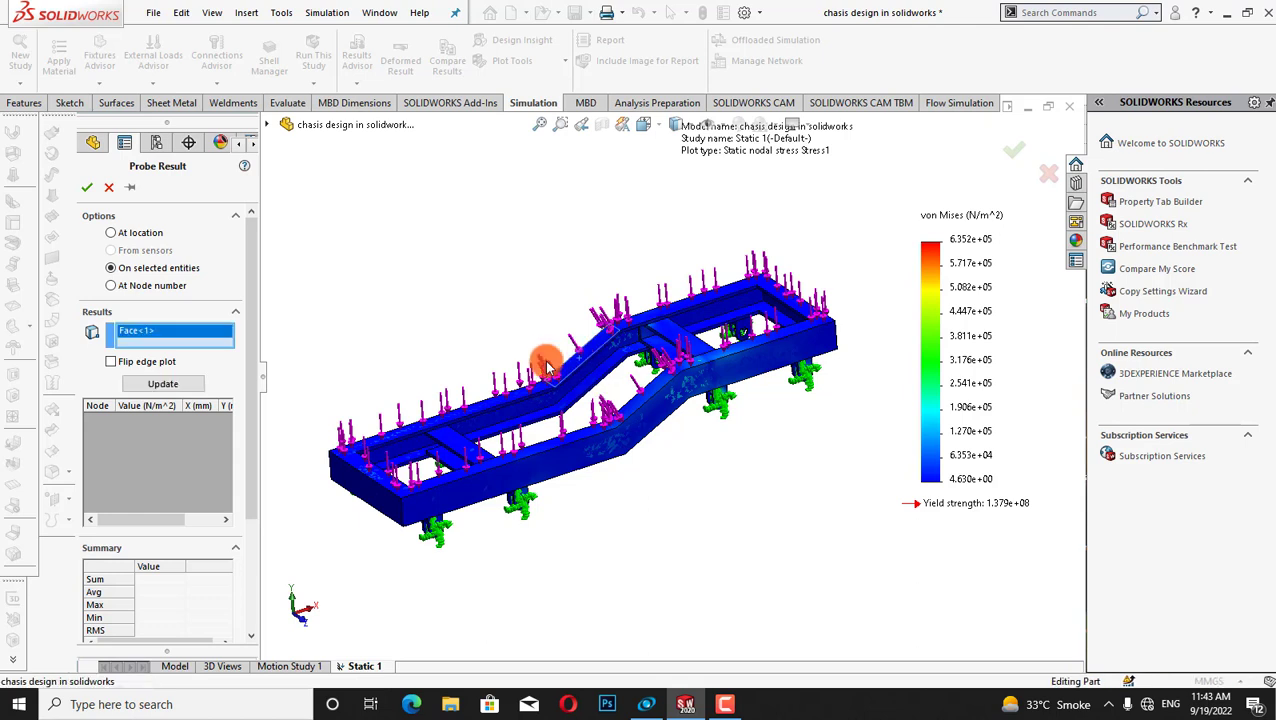
left_click(175, 387)
left_click_drag(256, 378, 251, 507)
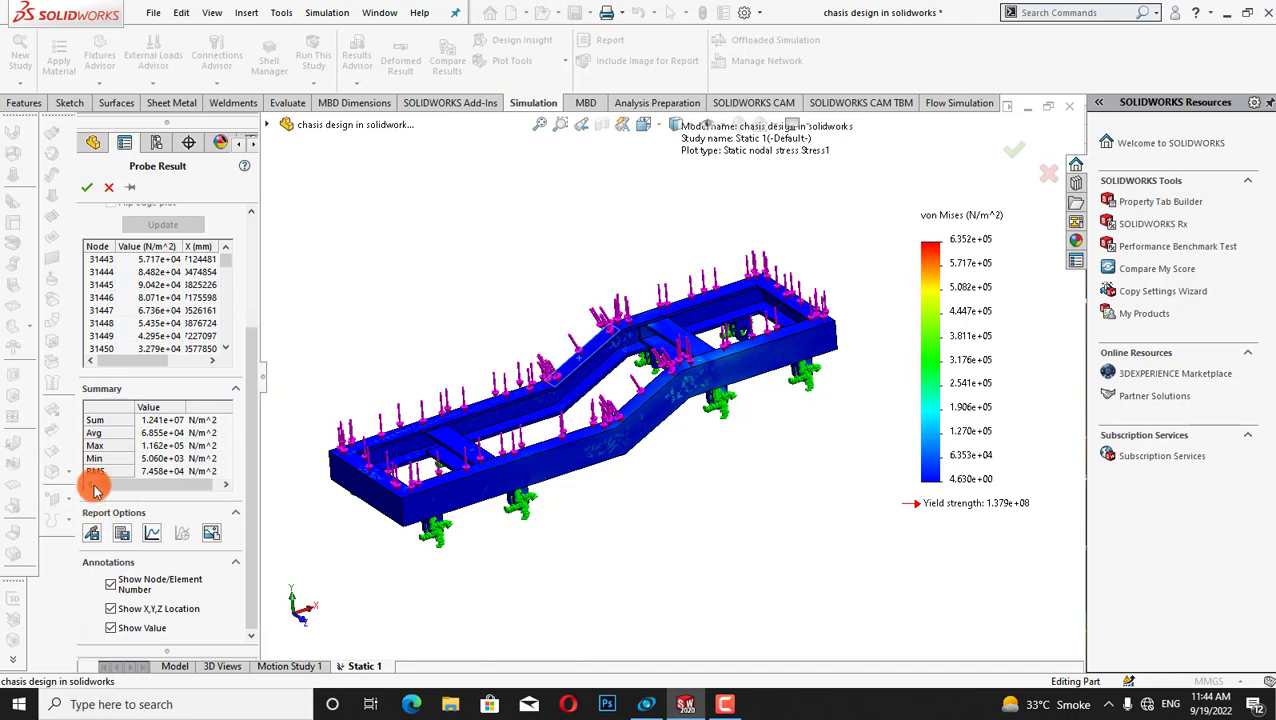
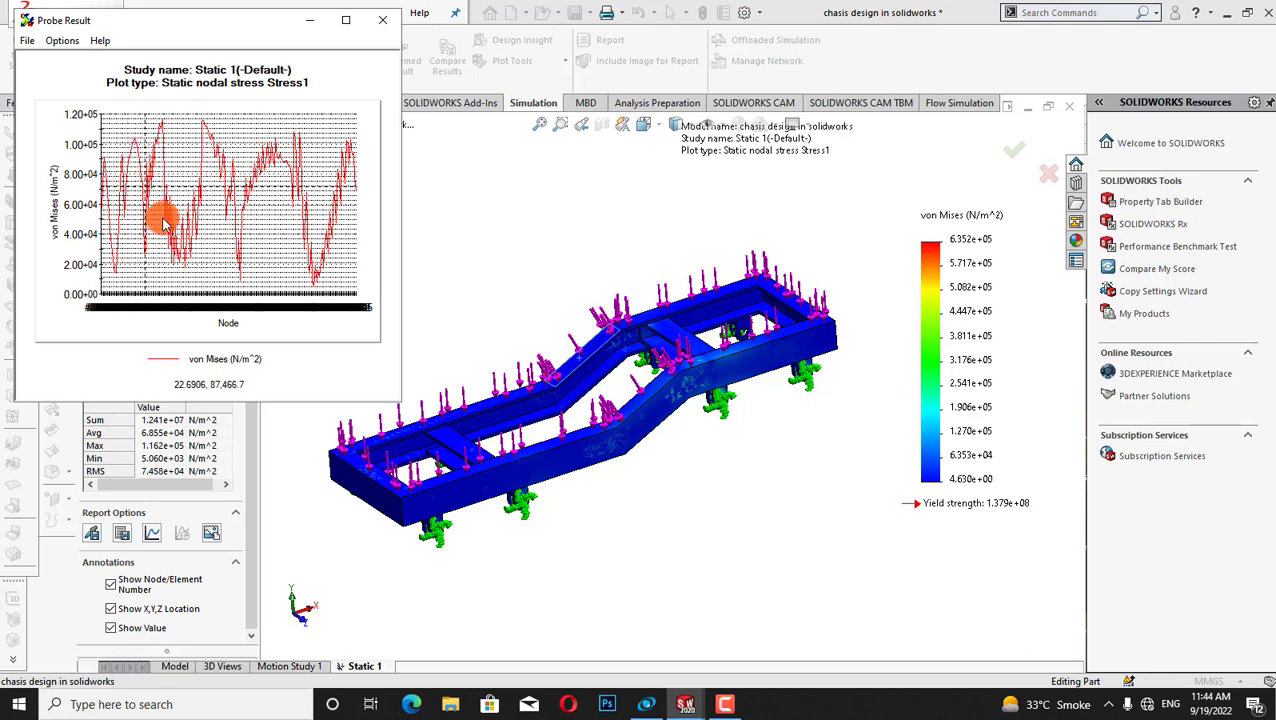
left_click(312, 21)
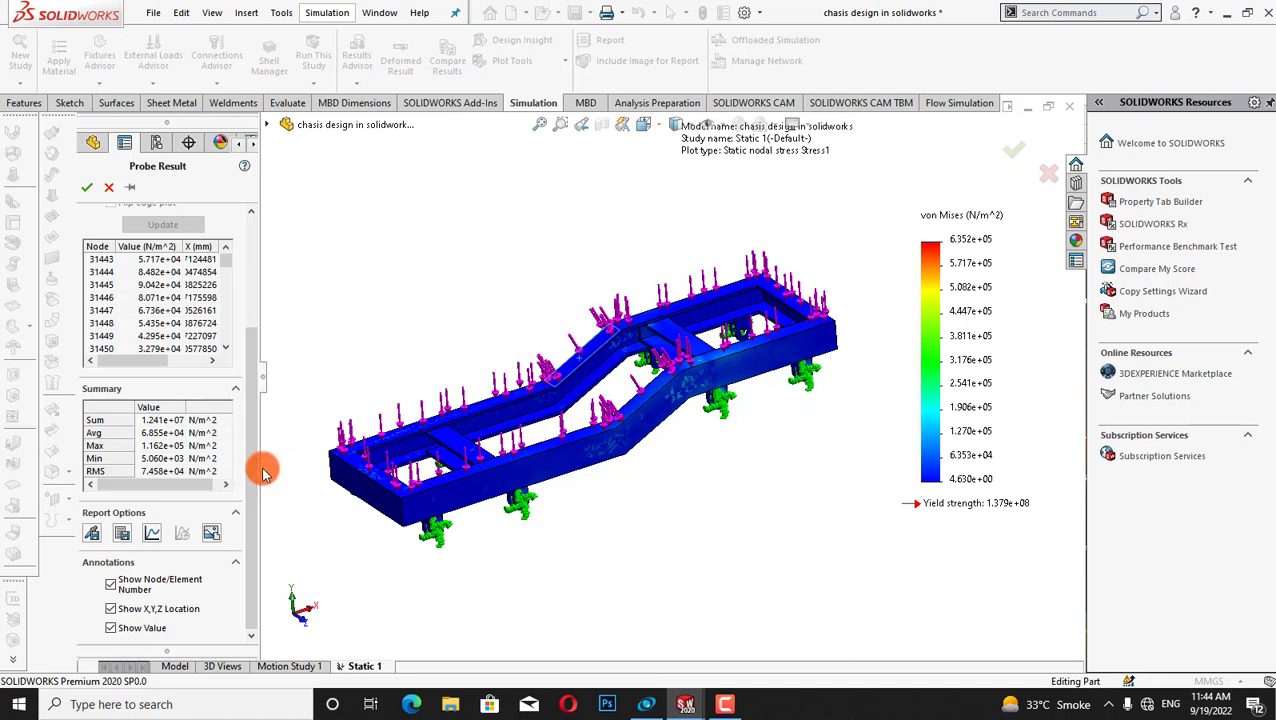
Probe the upper face of the lower frame section in place of the sloped face and review its von Mises stress graph.
scroll(194, 300, "up", 3)
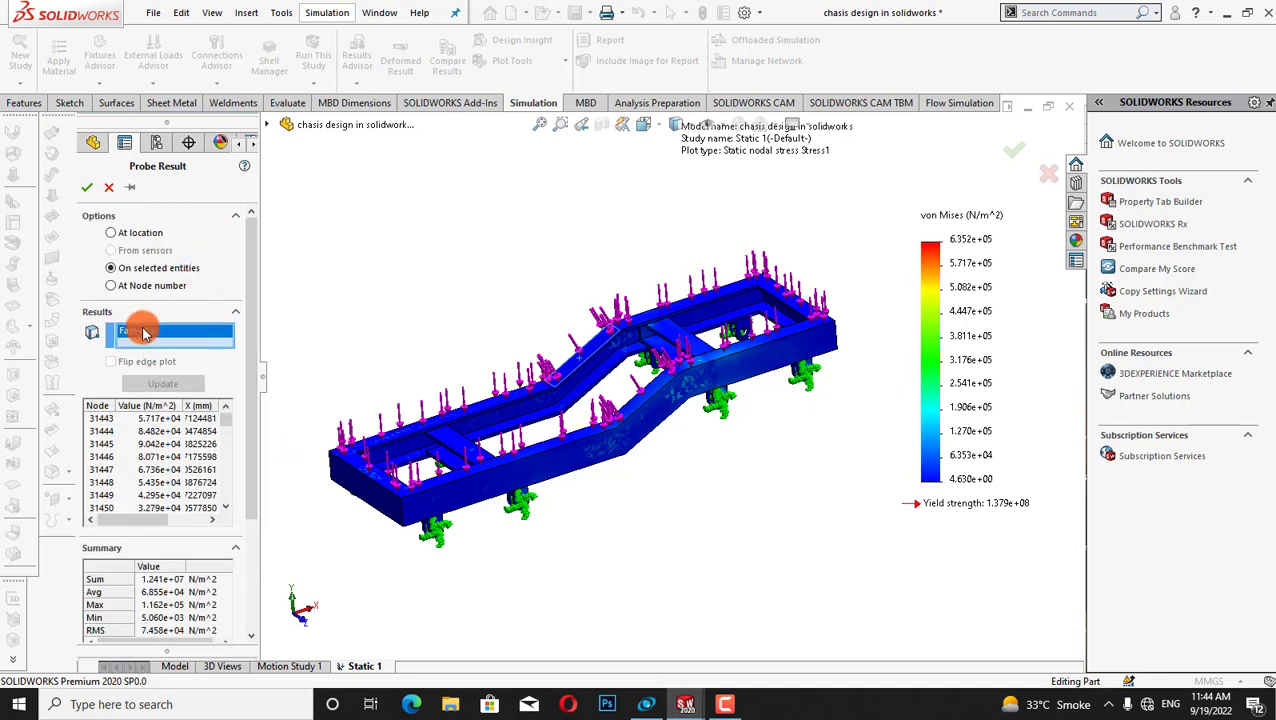
right_click(145, 333)
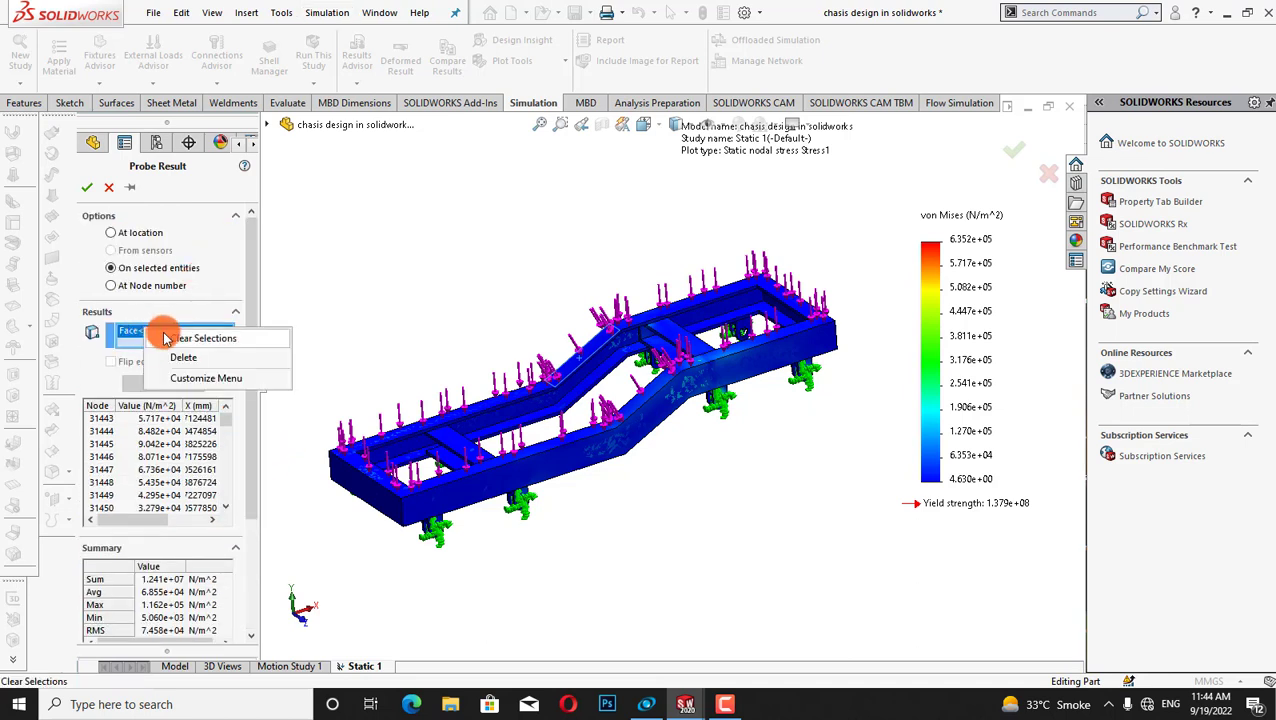
left_click(160, 335)
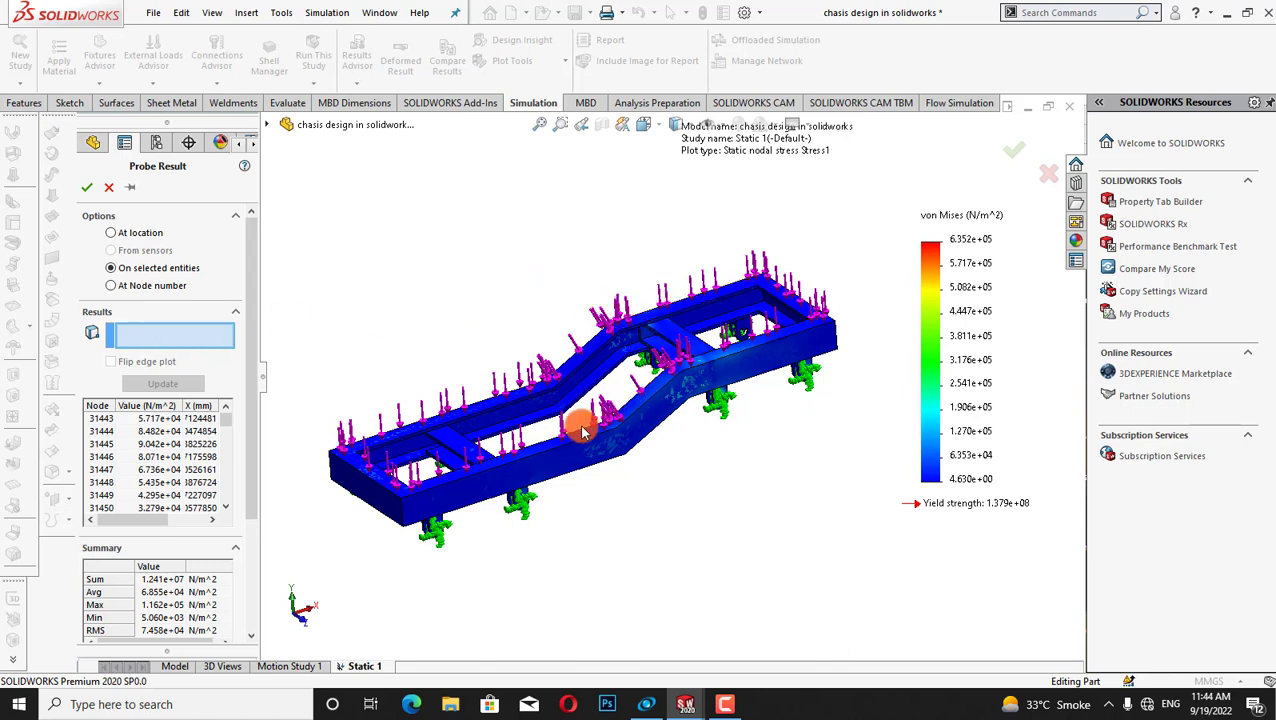
left_click(535, 457)
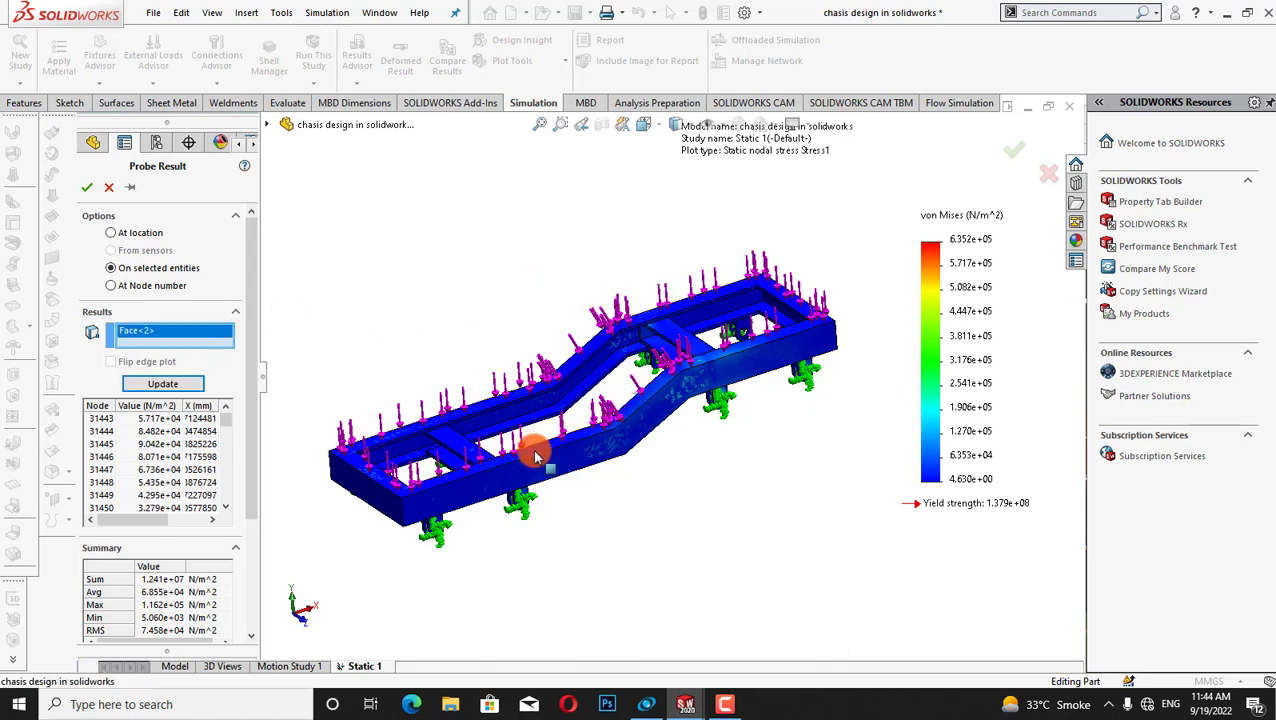
left_click(160, 385)
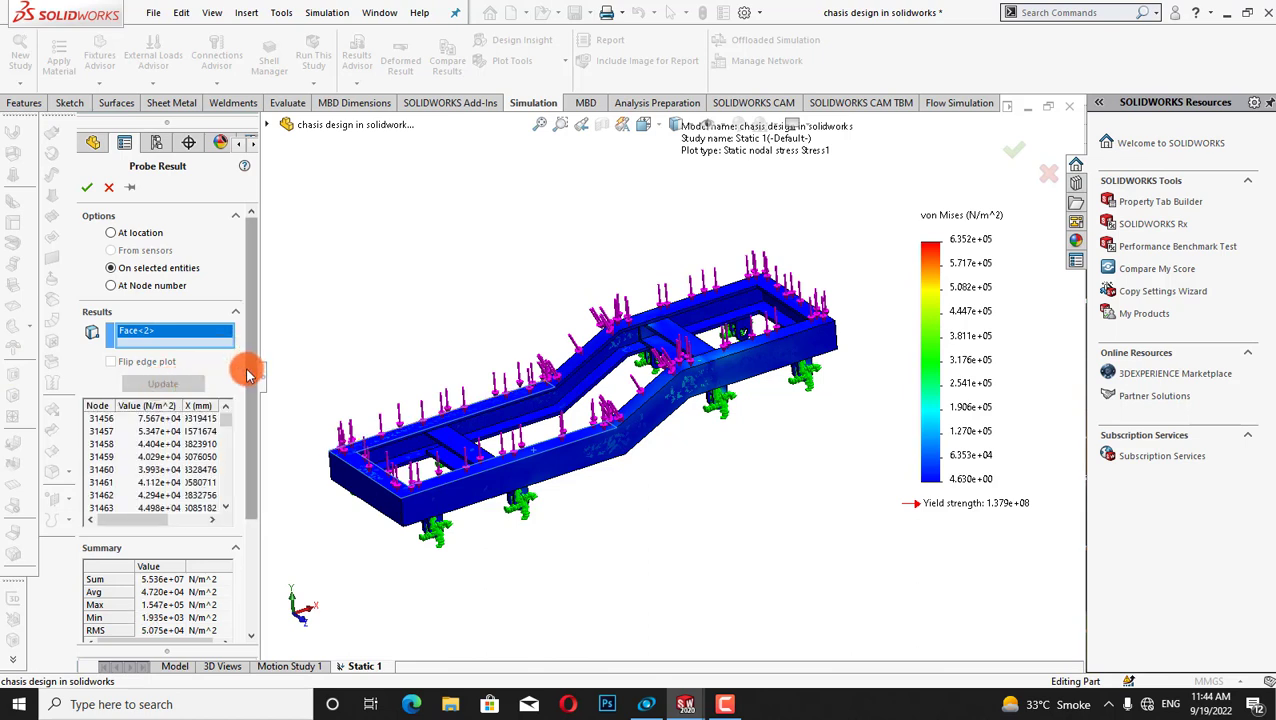
left_click_drag(251, 360, 262, 505)
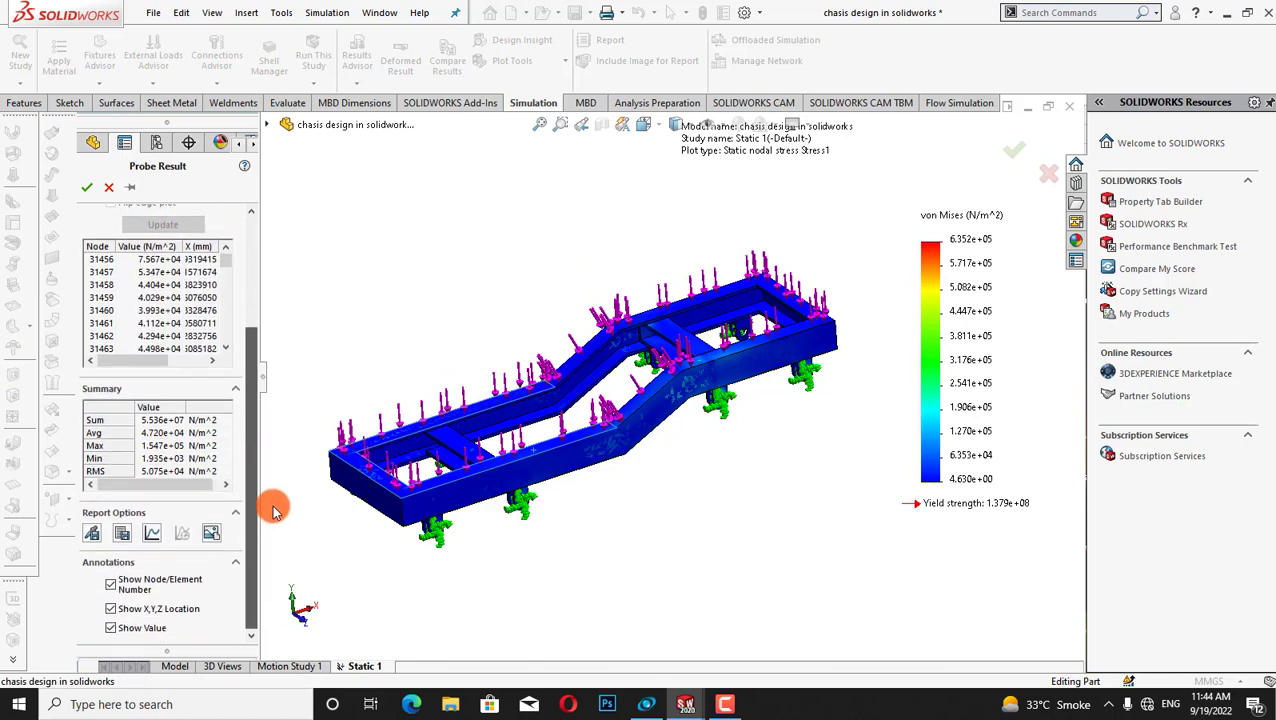
left_click(151, 532)
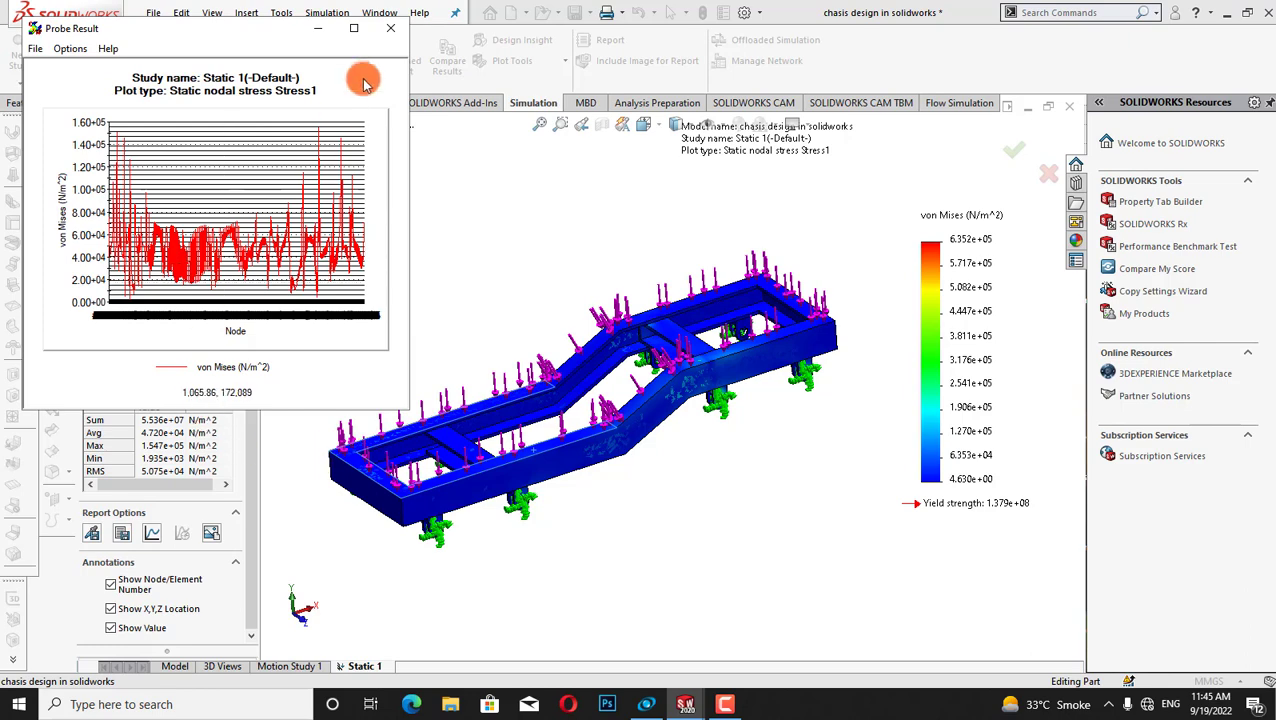
left_click(316, 29)
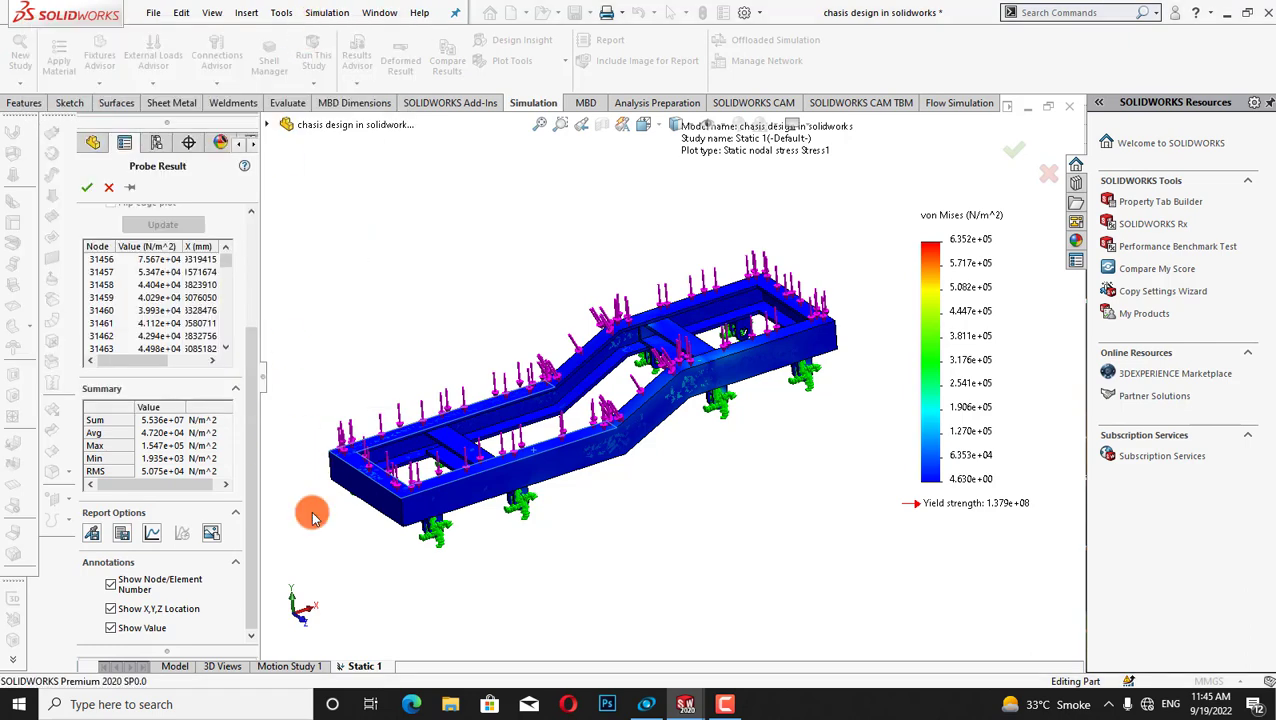
scroll(250, 500, "up", 5)
left_click(87, 187)
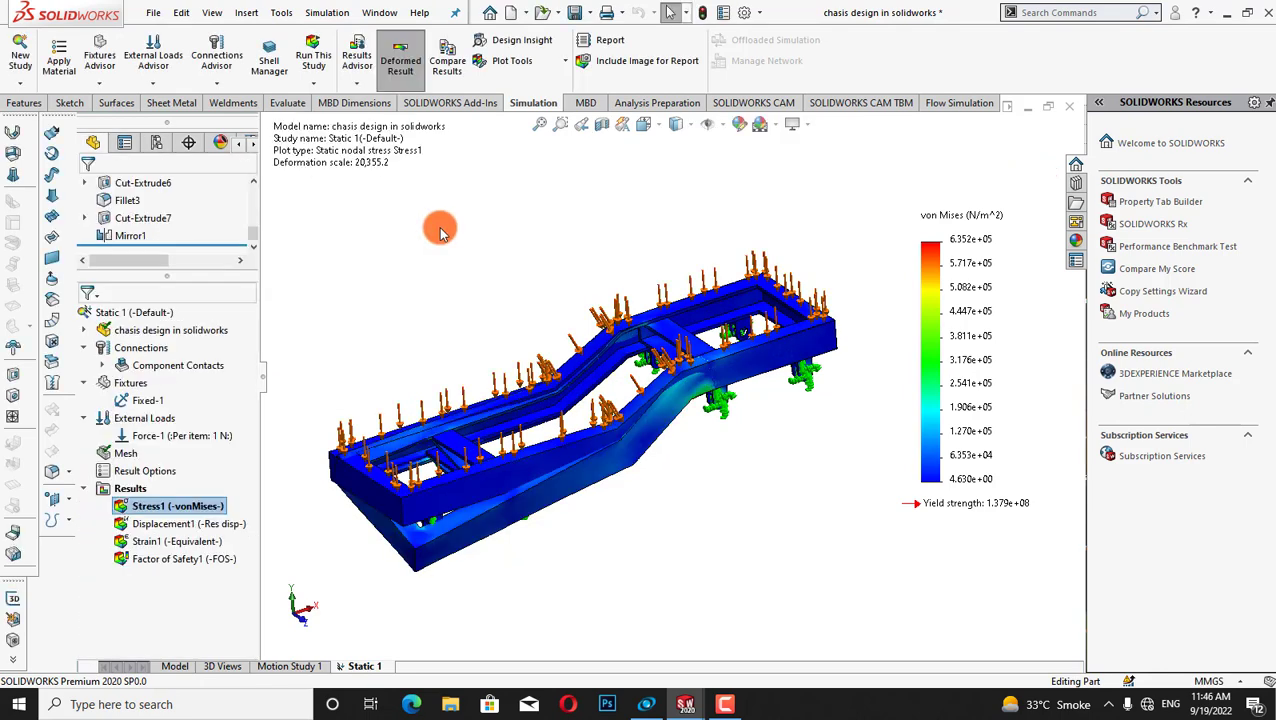
Play the animation of the von Mises stress plot and close it.
right_click(151, 513)
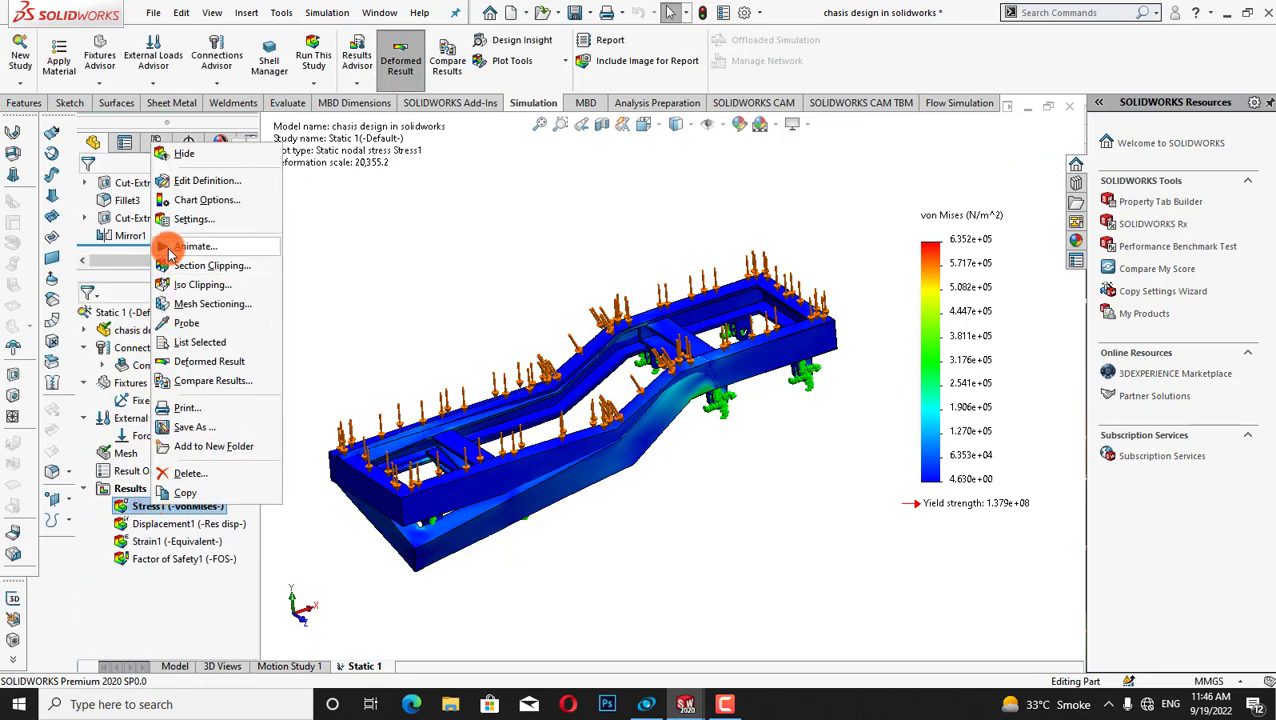
left_click(168, 250)
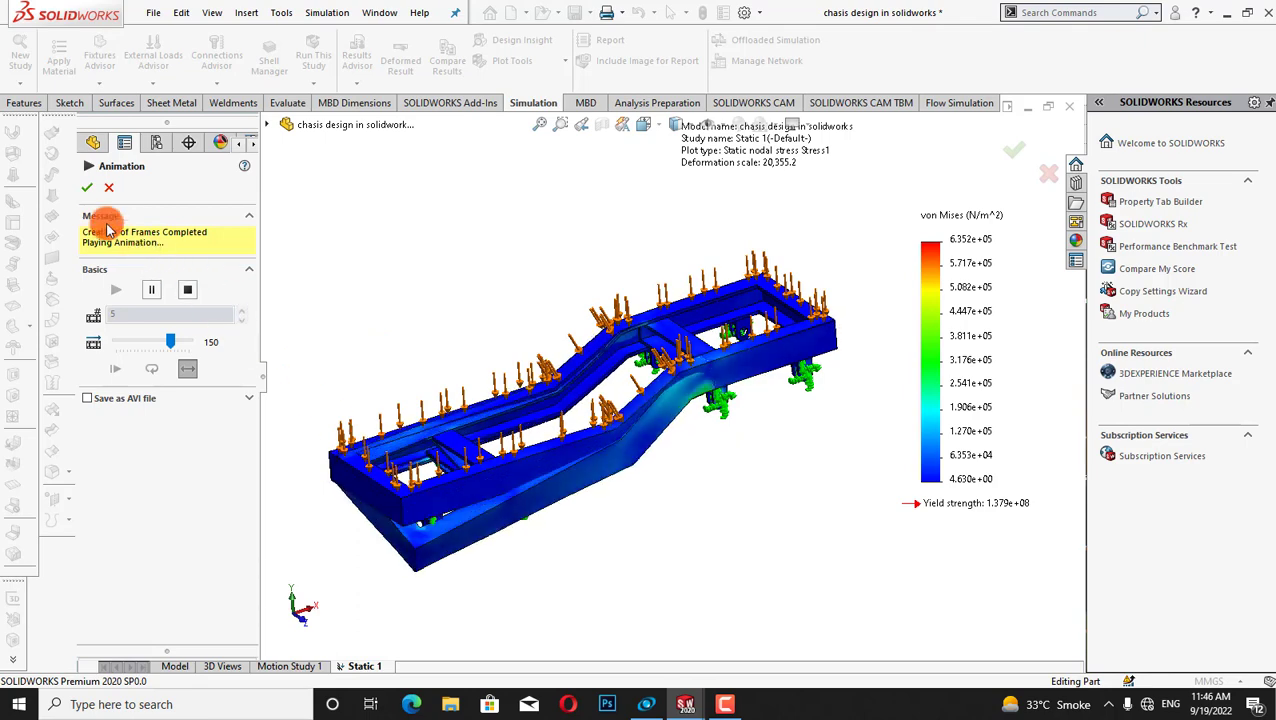
left_click(113, 190)
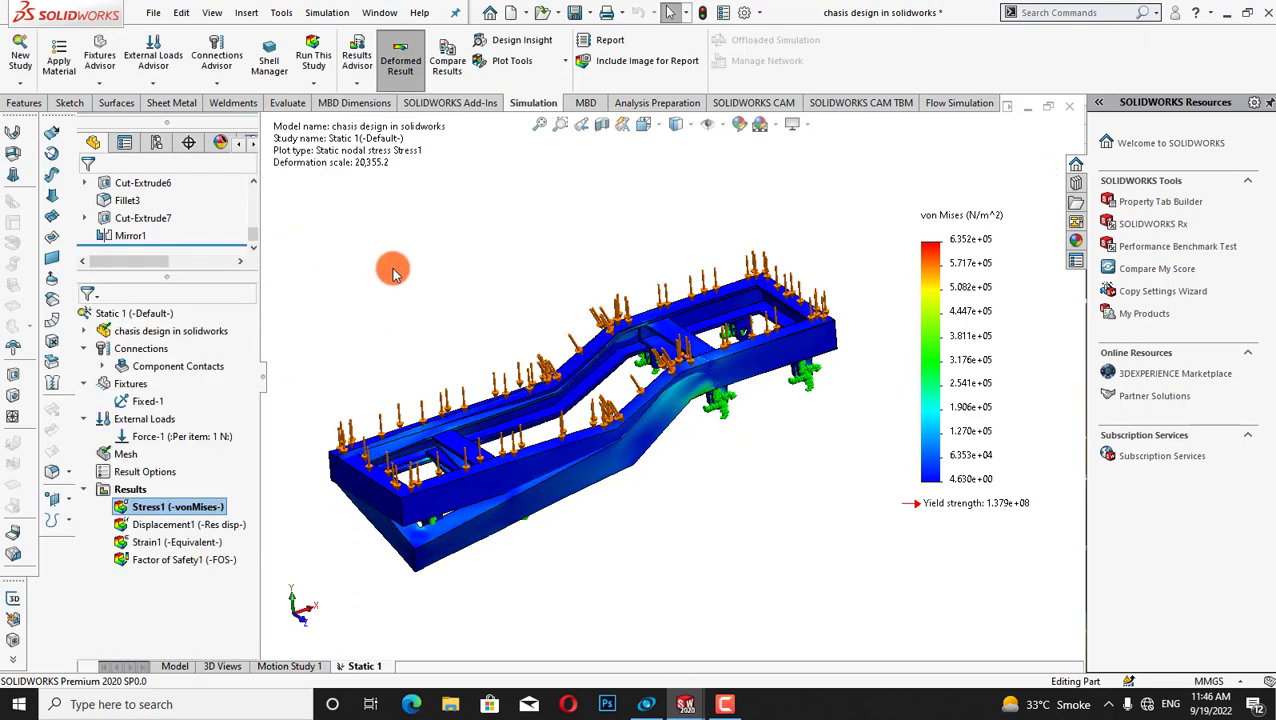